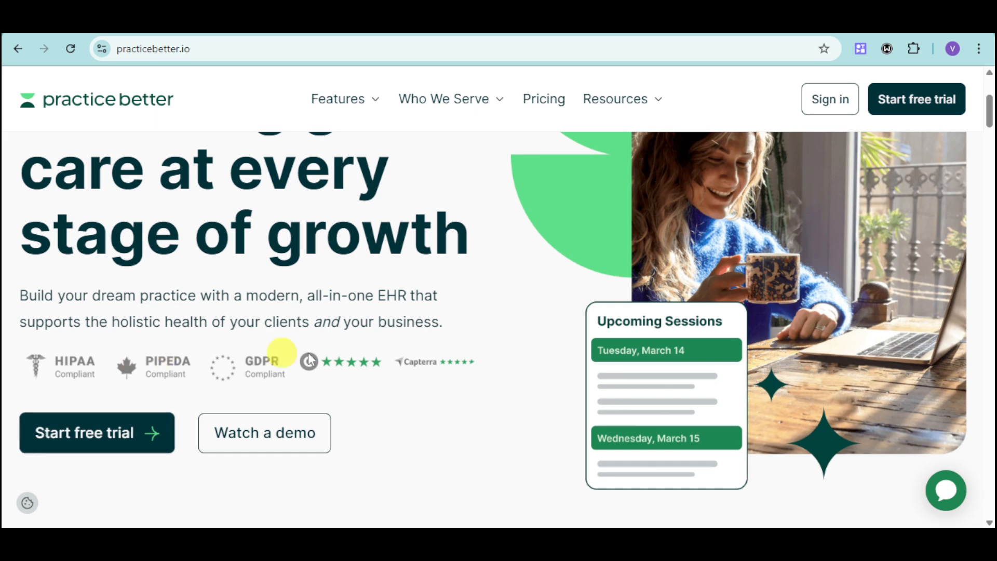
Step: Browse the Practice Better homepage and start the free trial sign-up
{"action": "scroll", "coordinate": [512, 446], "scroll_direction": "up", "scroll_amount": 5}
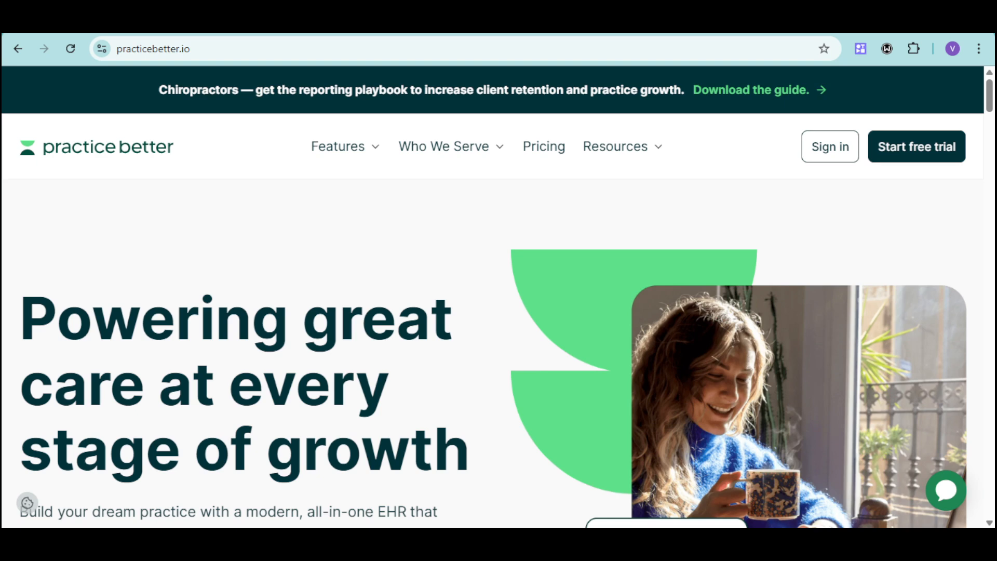
{"action": "scroll", "coordinate": [593, 335], "scroll_direction": "down", "scroll_amount": 2}
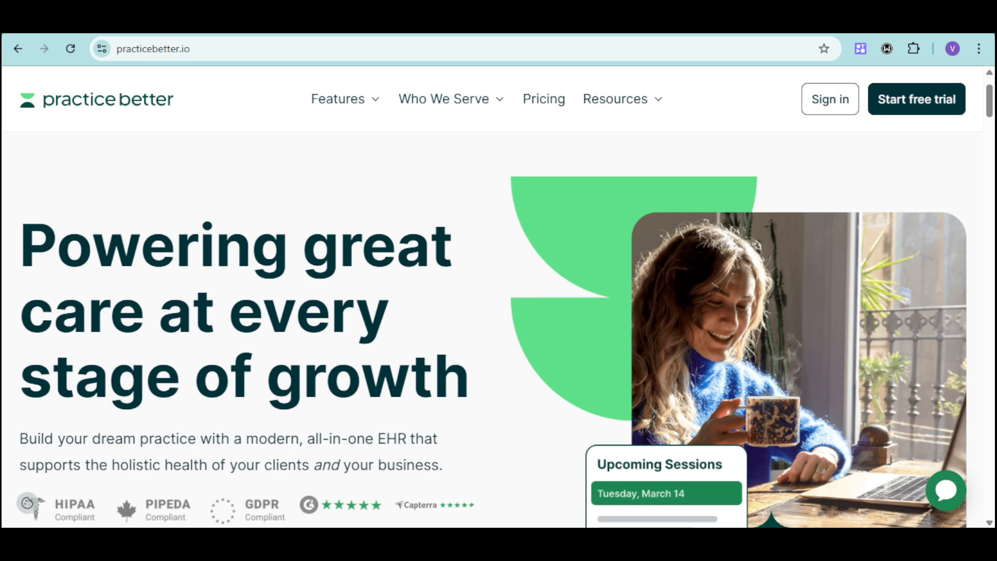
{"action": "scroll", "coordinate": [722, 368], "scroll_direction": "down", "scroll_amount": 8}
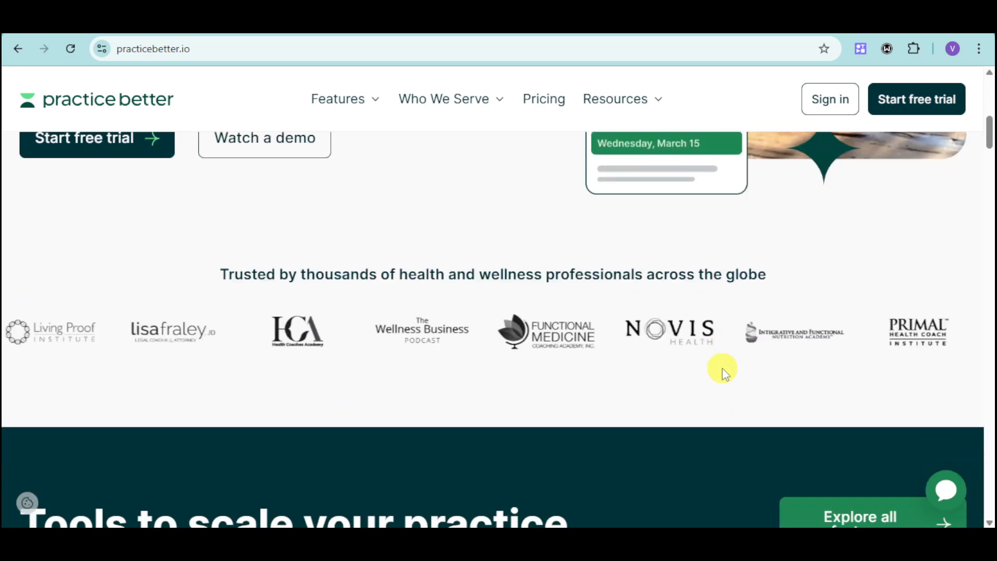
{"action": "scroll", "coordinate": [726, 369], "scroll_direction": "down", "scroll_amount": 1}
{"action": "scroll", "coordinate": [726, 369], "scroll_direction": "down", "scroll_amount": 6}
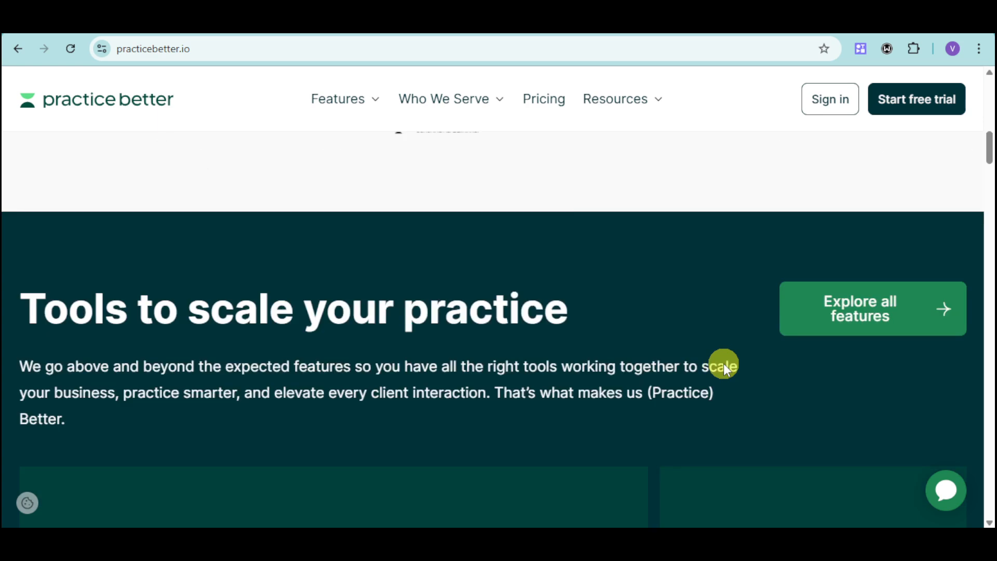
{"action": "scroll", "coordinate": [724, 363], "scroll_direction": "down", "scroll_amount": 4}
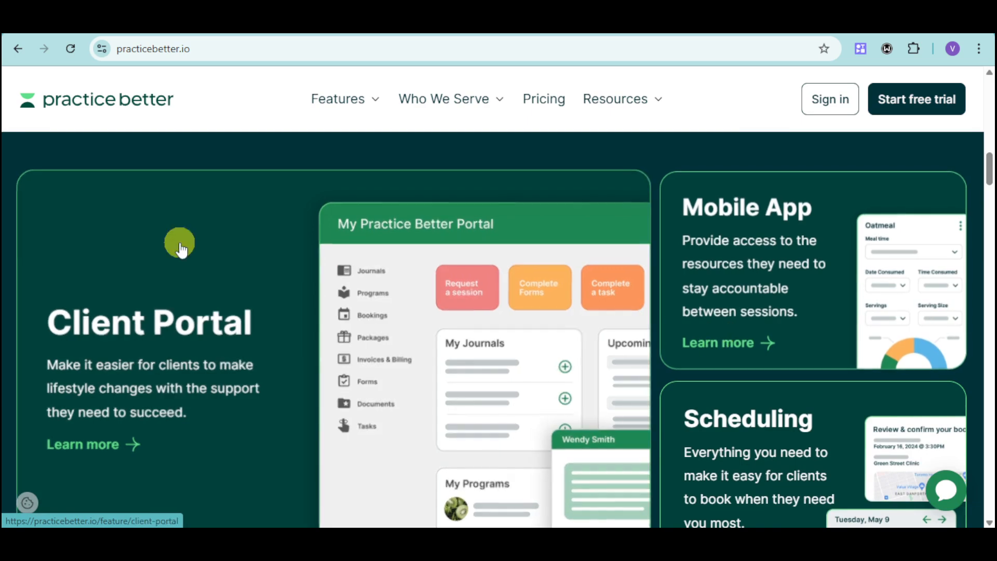
{"action": "scroll", "coordinate": [366, 267], "scroll_direction": "up", "scroll_amount": 10}
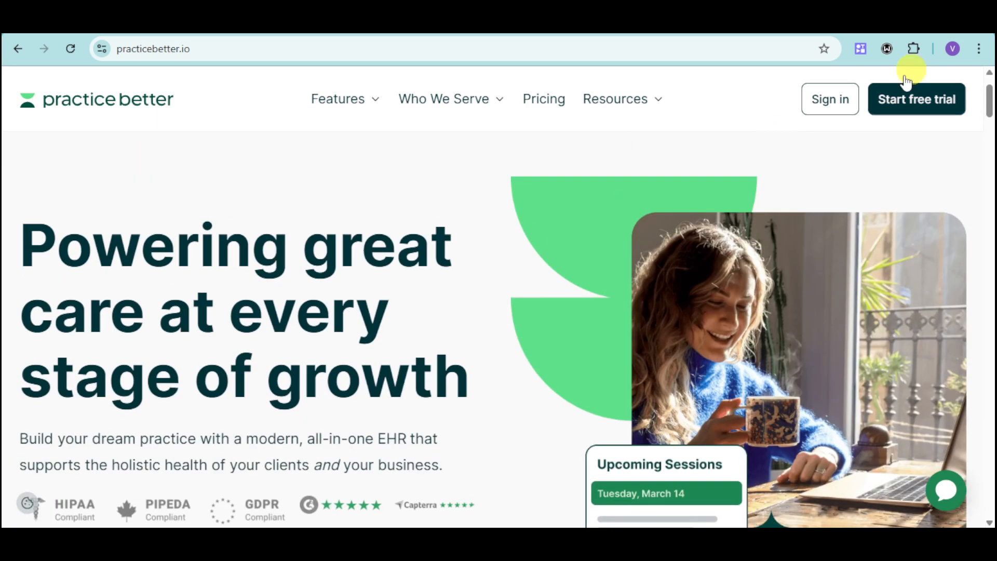
{"action": "left_click", "coordinate": [919, 103]}
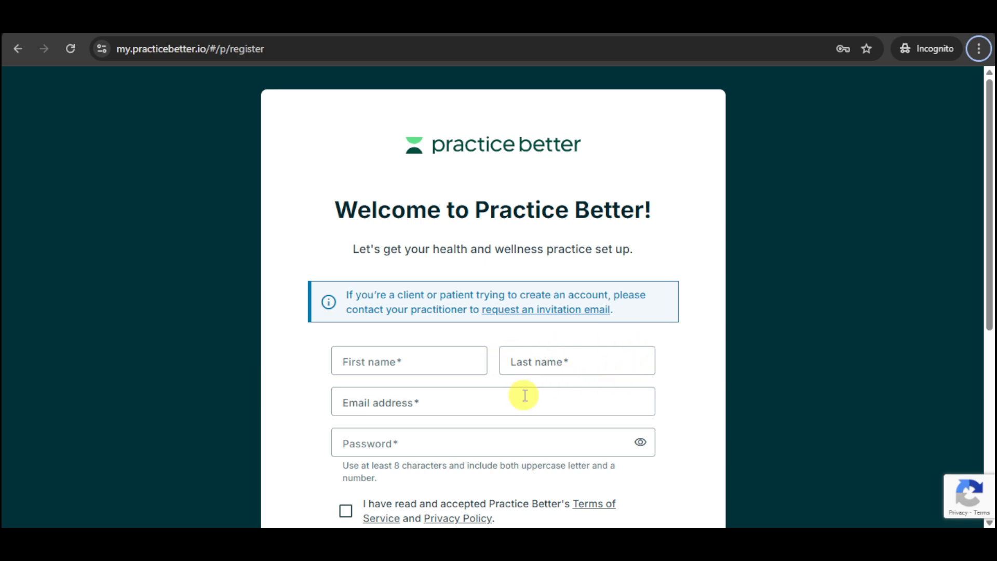
{"action": "scroll", "coordinate": [524, 396], "scroll_direction": "down", "scroll_amount": 3}
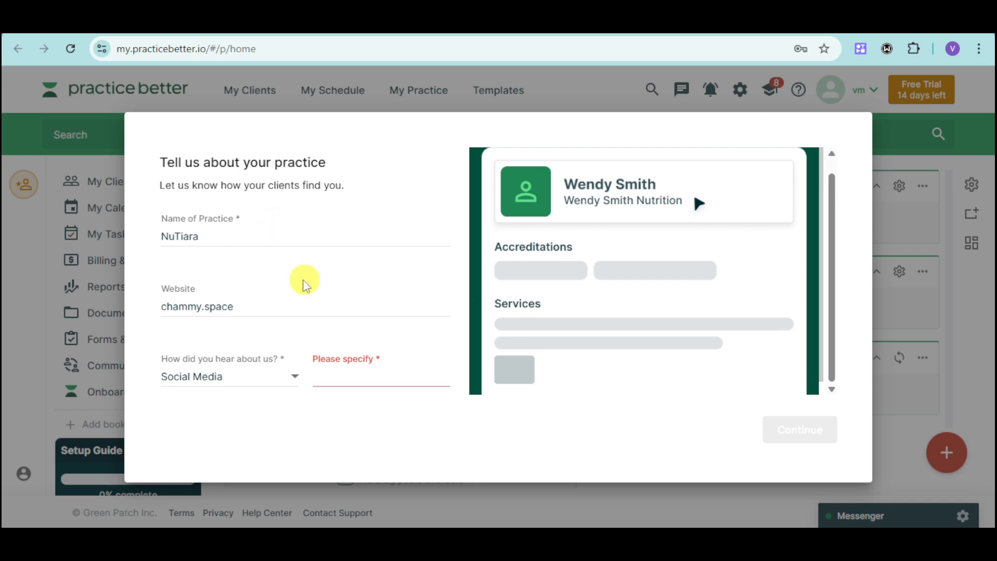
Step: Choose Review Site as the referral source and answer No to switching platforms
{"action": "scroll", "coordinate": [242, 335], "scroll_direction": "down", "scroll_amount": 1}
{"action": "left_click", "coordinate": [346, 361]}
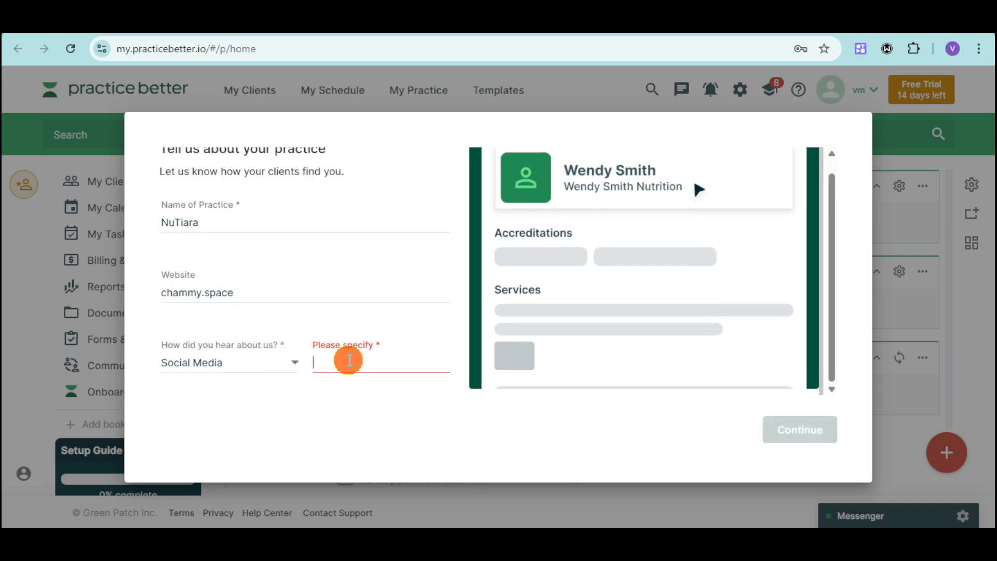
{"action": "left_click", "coordinate": [287, 365]}
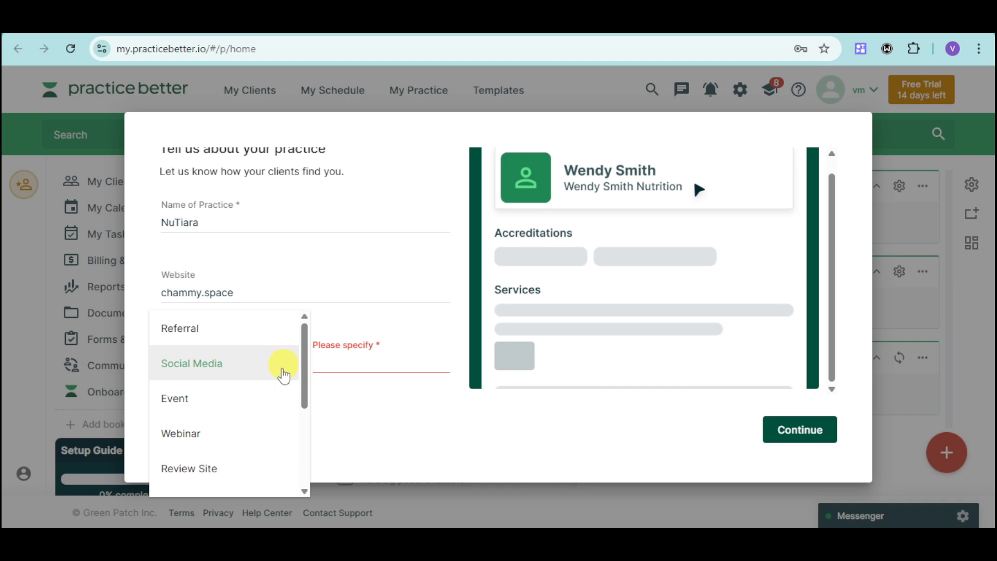
{"action": "left_click", "coordinate": [257, 476]}
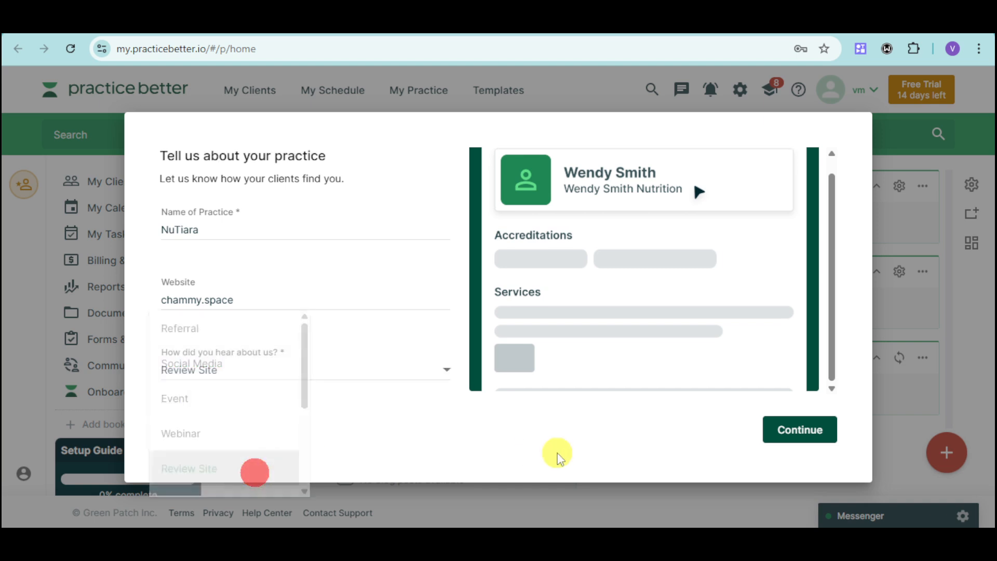
{"action": "left_click", "coordinate": [787, 435]}
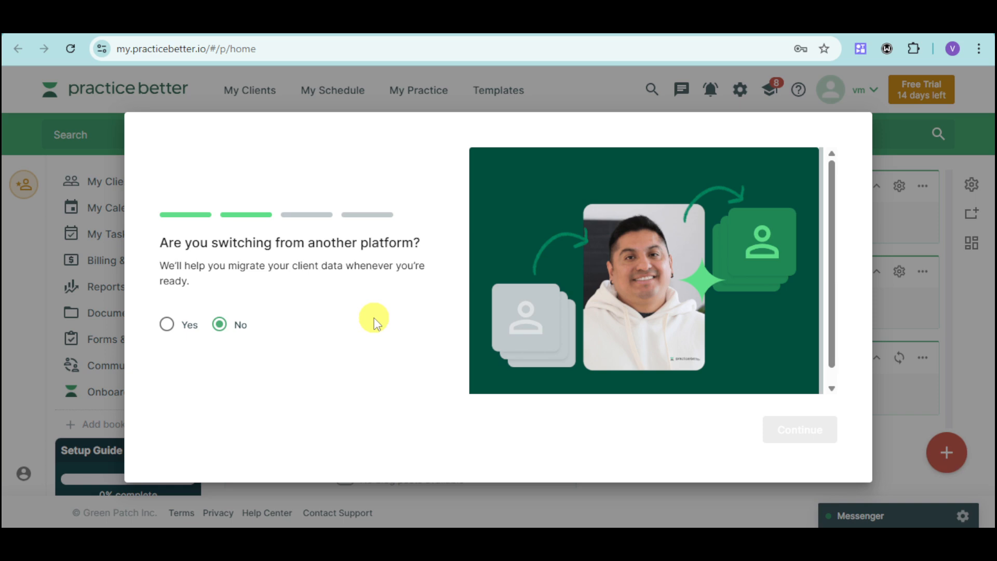
{"action": "left_click", "coordinate": [221, 324]}
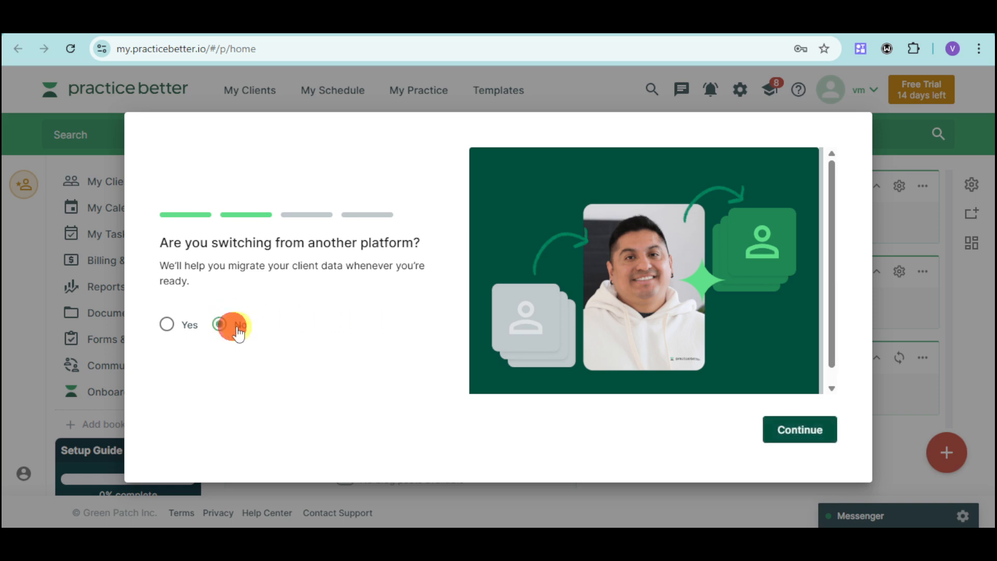
{"action": "left_click", "coordinate": [814, 434]}
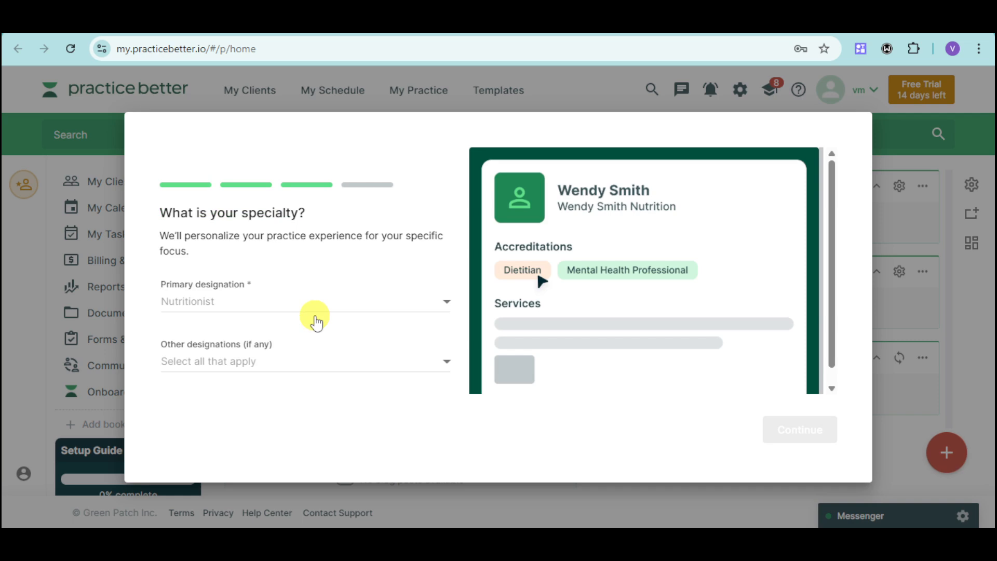
Step: Pick Mental Health Professional as primary designation, leaving other designations empty, and continue
{"action": "left_click", "coordinate": [265, 307]}
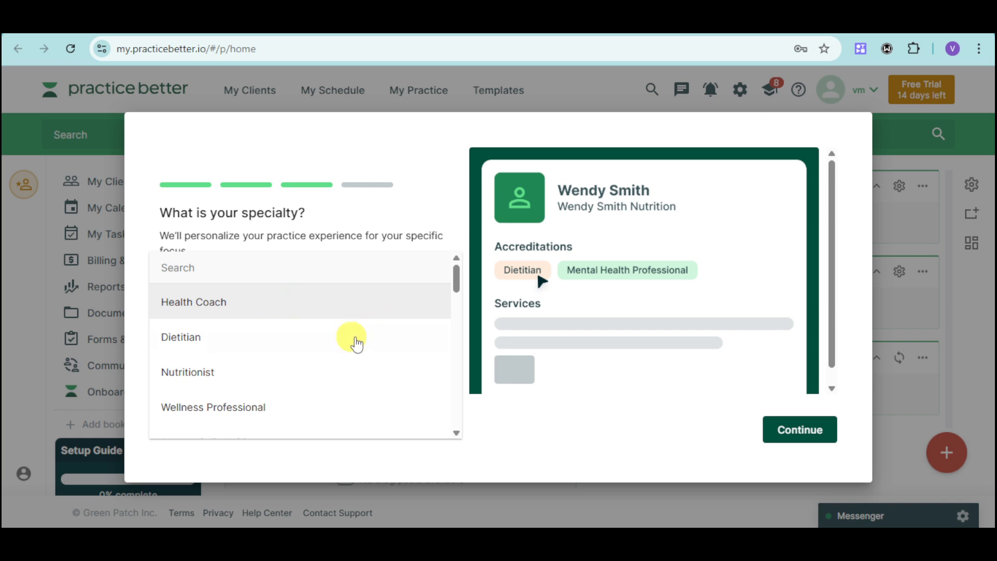
{"action": "scroll", "coordinate": [379, 394], "scroll_direction": "down", "scroll_amount": 3}
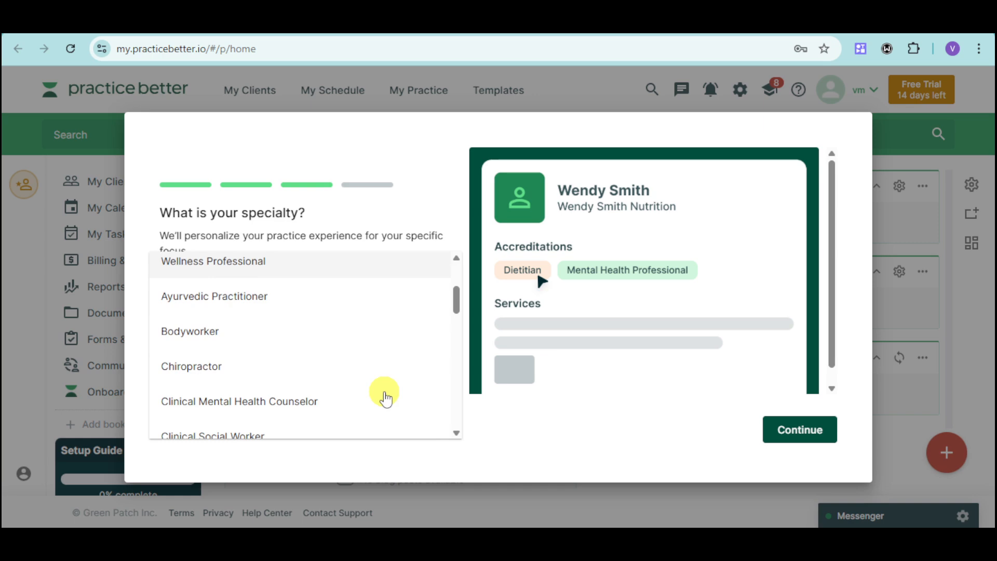
{"action": "scroll", "coordinate": [355, 394], "scroll_direction": "down", "scroll_amount": 10}
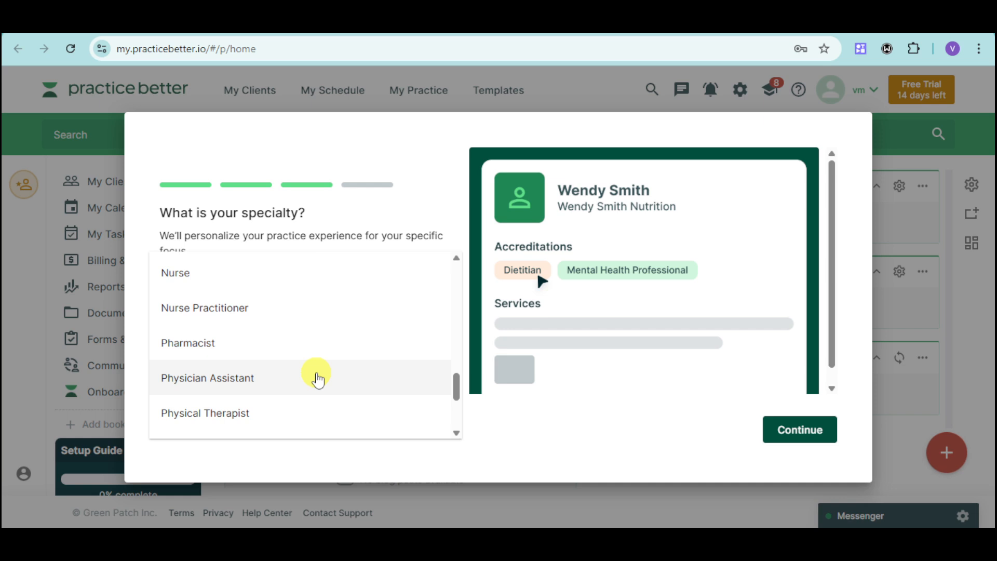
{"action": "scroll", "coordinate": [318, 379], "scroll_direction": "down", "scroll_amount": 2}
{"action": "scroll", "coordinate": [318, 380], "scroll_direction": "up", "scroll_amount": 4}
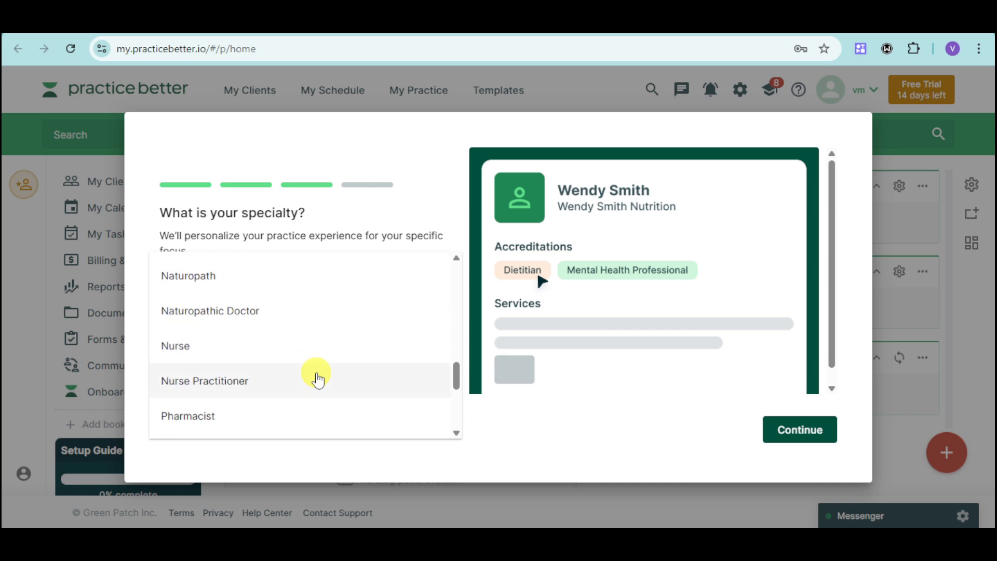
{"action": "scroll", "coordinate": [318, 380], "scroll_direction": "up", "scroll_amount": 2}
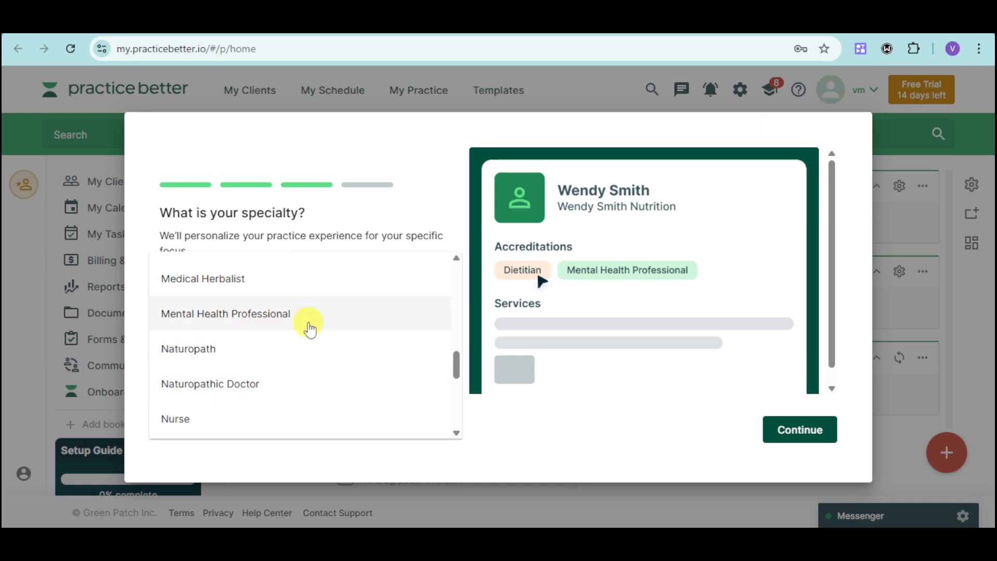
{"action": "left_click", "coordinate": [310, 328]}
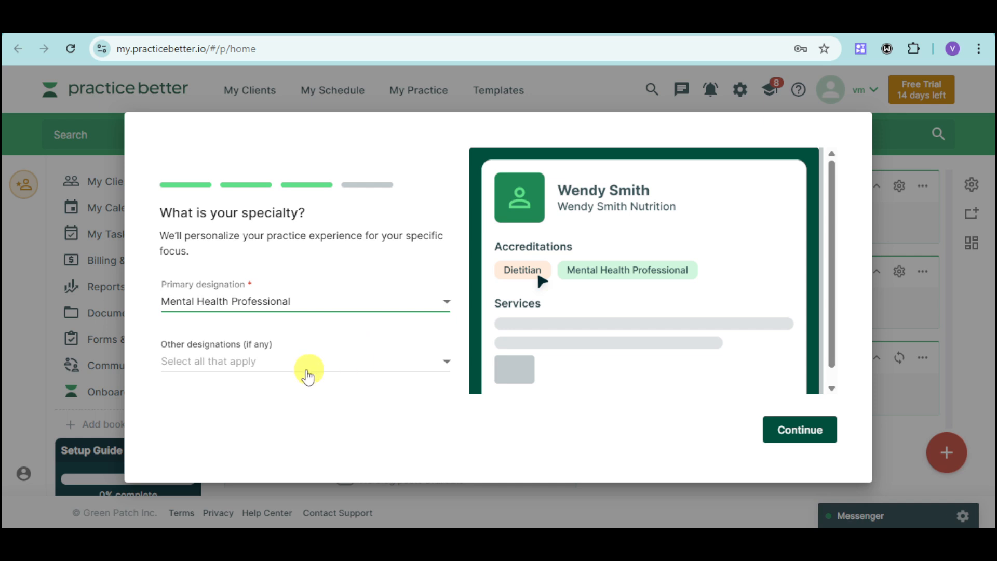
{"action": "left_click", "coordinate": [434, 368]}
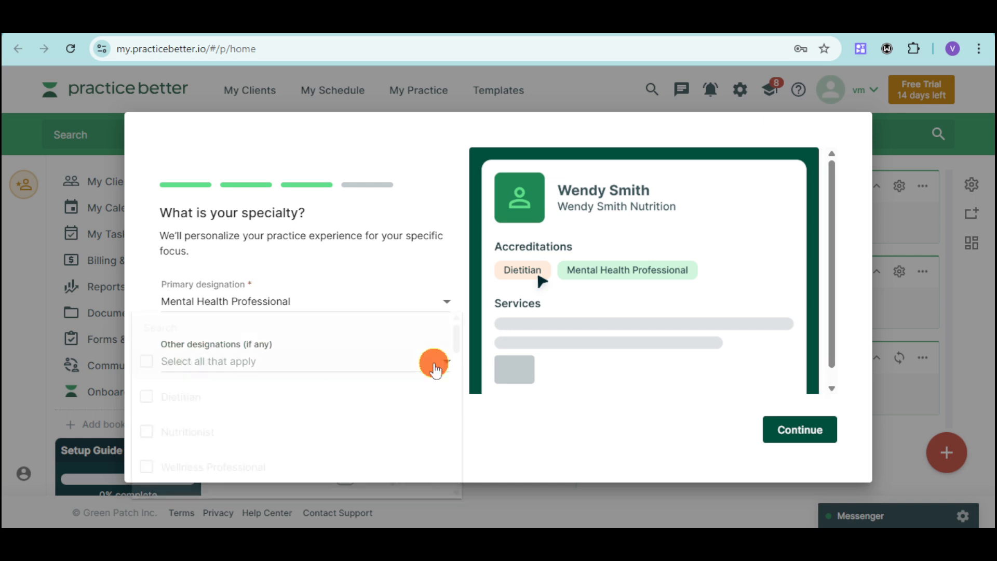
{"action": "left_click", "coordinate": [574, 424]}
{"action": "left_click", "coordinate": [808, 441]}
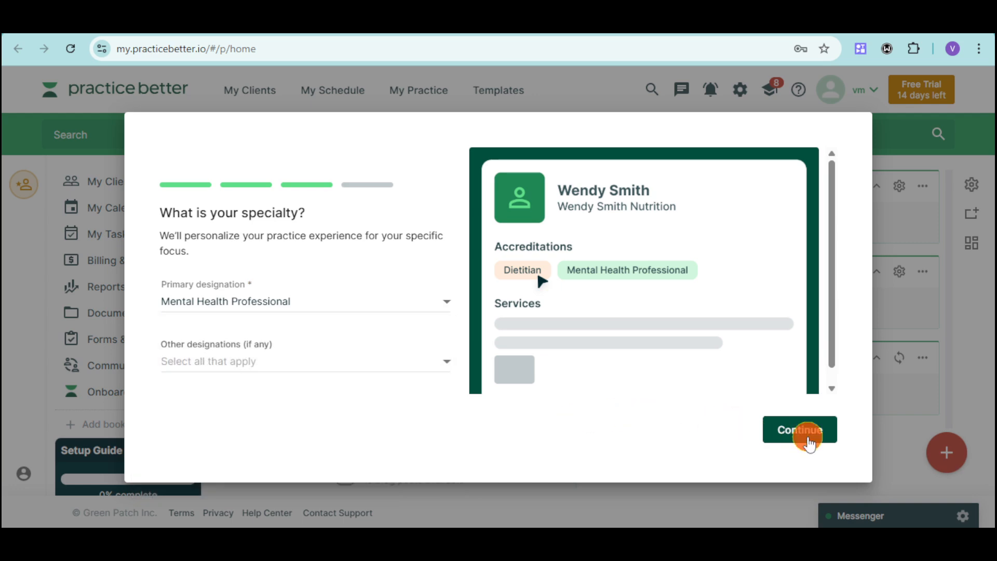
Step: Set 21-50 active clients and solo practitioner, then finish the onboarding questions
{"action": "left_click", "coordinate": [417, 300]}
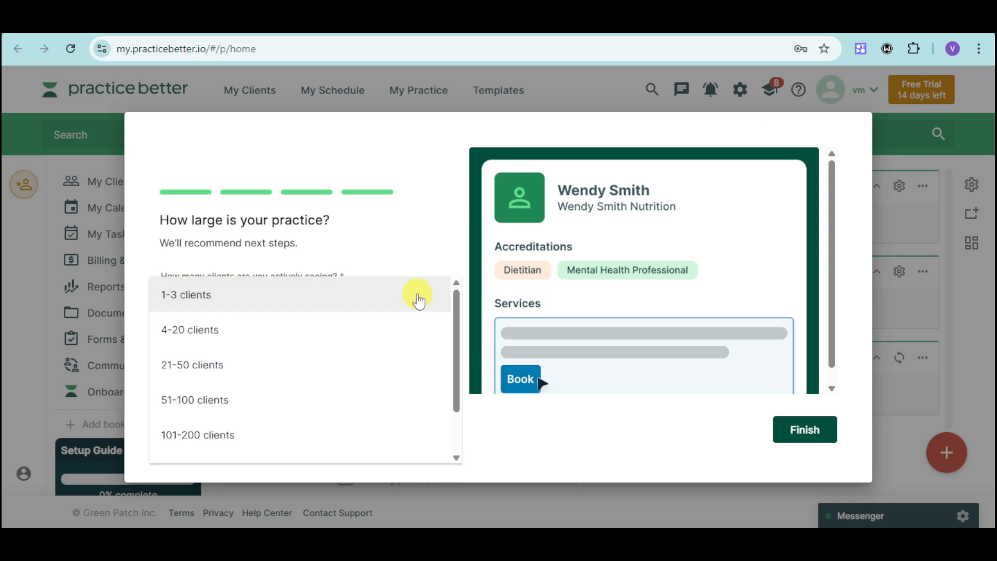
{"action": "left_click", "coordinate": [282, 374]}
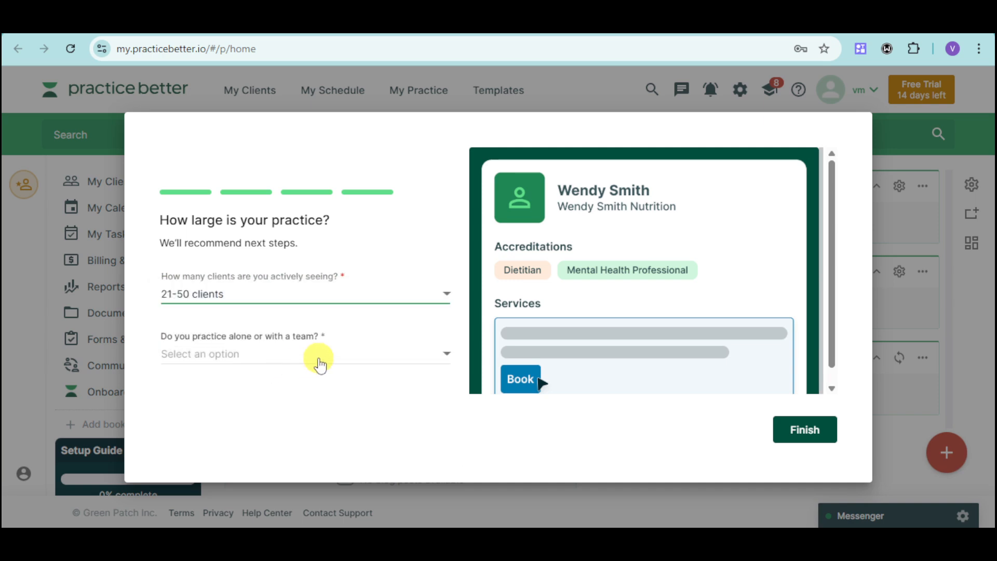
{"action": "left_click", "coordinate": [319, 364]}
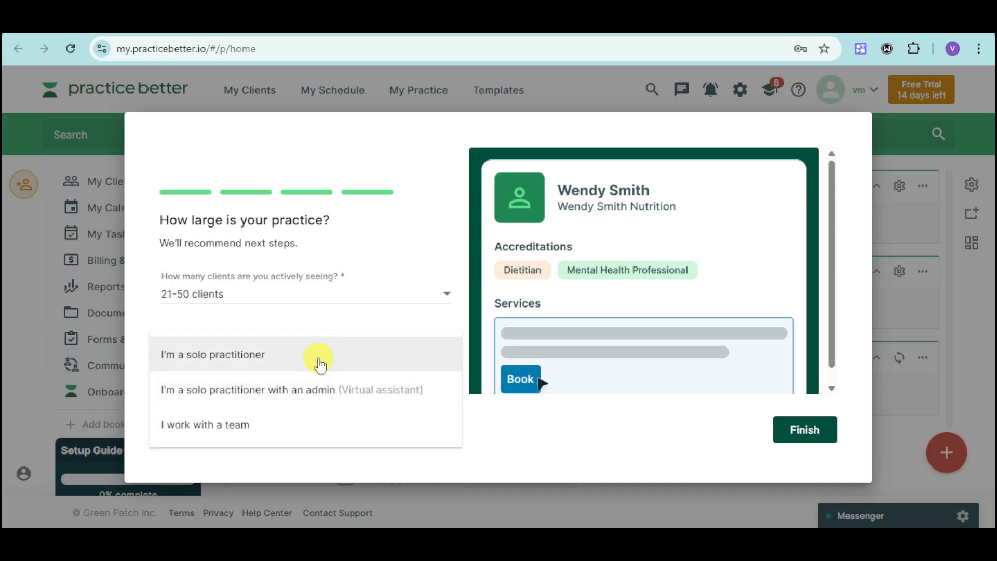
{"action": "left_click", "coordinate": [367, 358]}
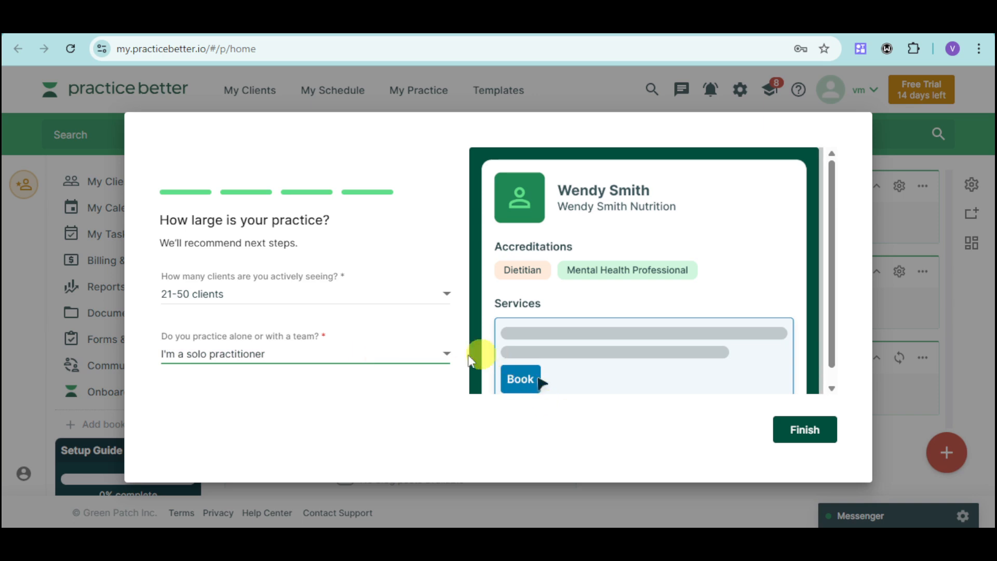
{"action": "left_click", "coordinate": [808, 431]}
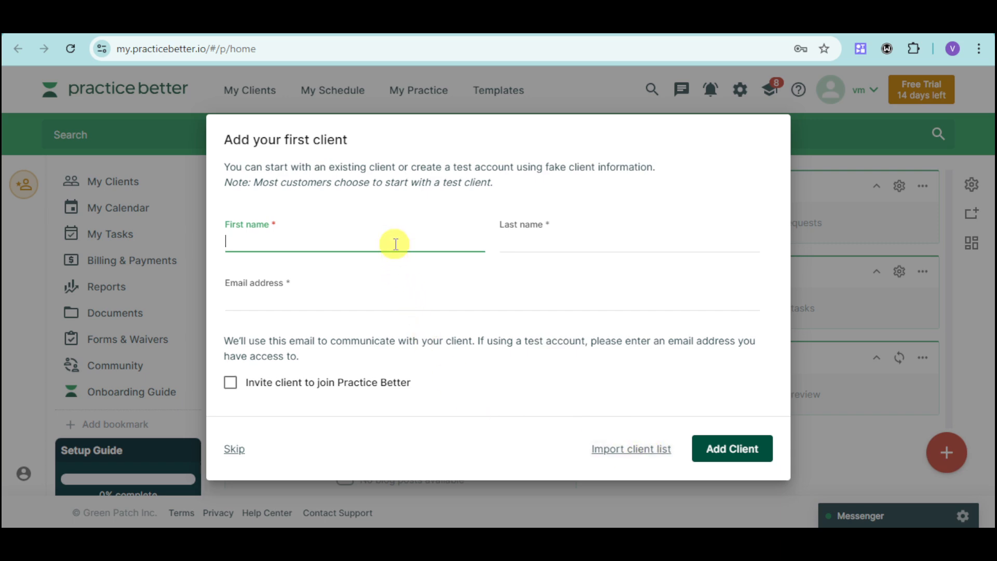
Step: Add the client's first name, last name and e-mail, inviting them to join Practice Better
{"action": "type", "text": "Harry"}
{"action": "left_click", "coordinate": [575, 243]}
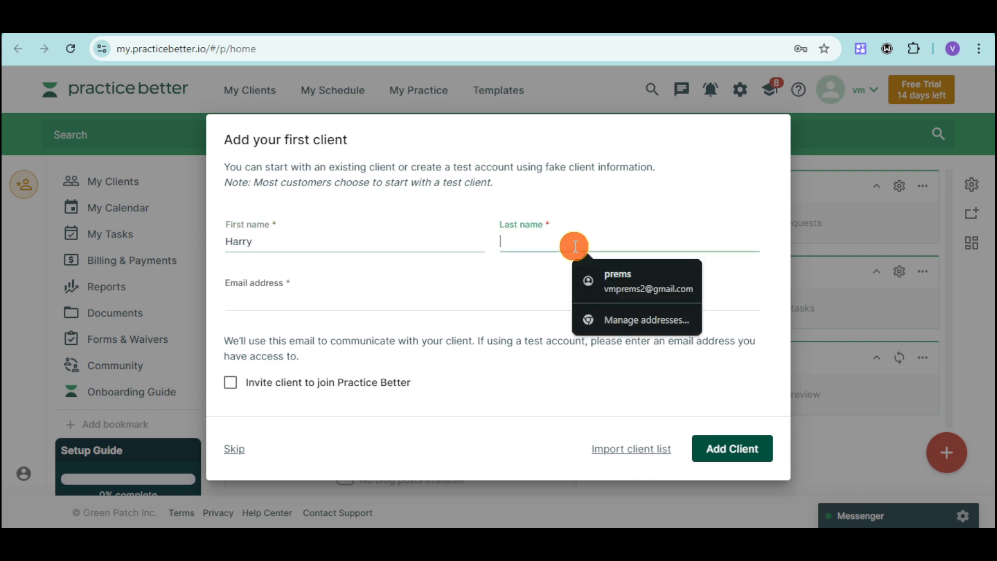
{"action": "type", "text": "Potter"}
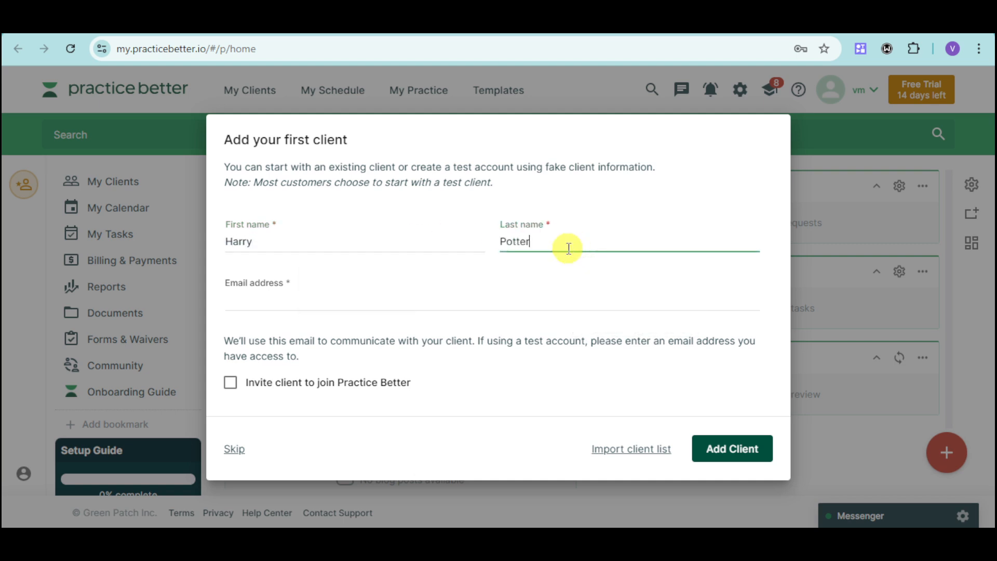
{"action": "left_click", "coordinate": [502, 310]}
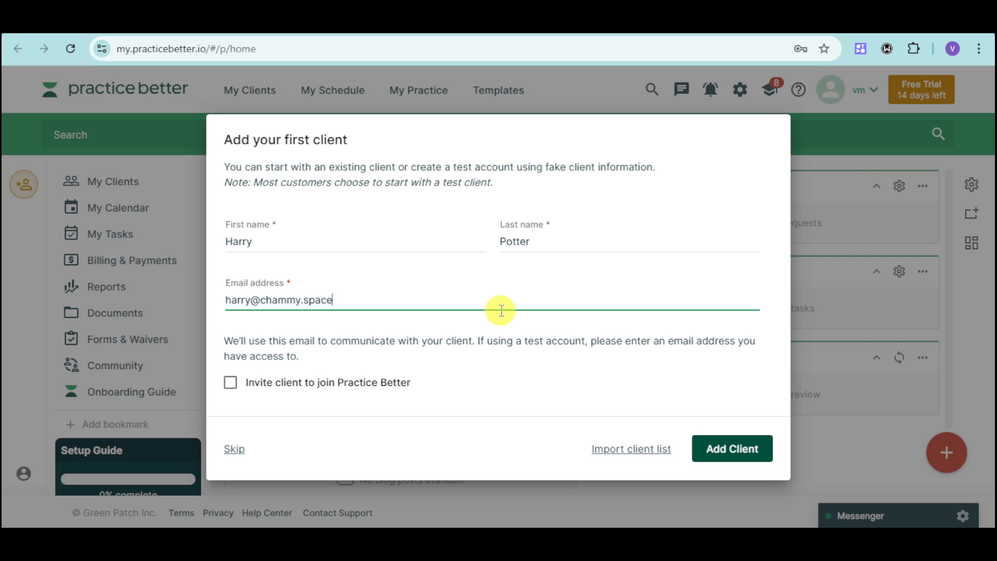
{"action": "left_click", "coordinate": [323, 383]}
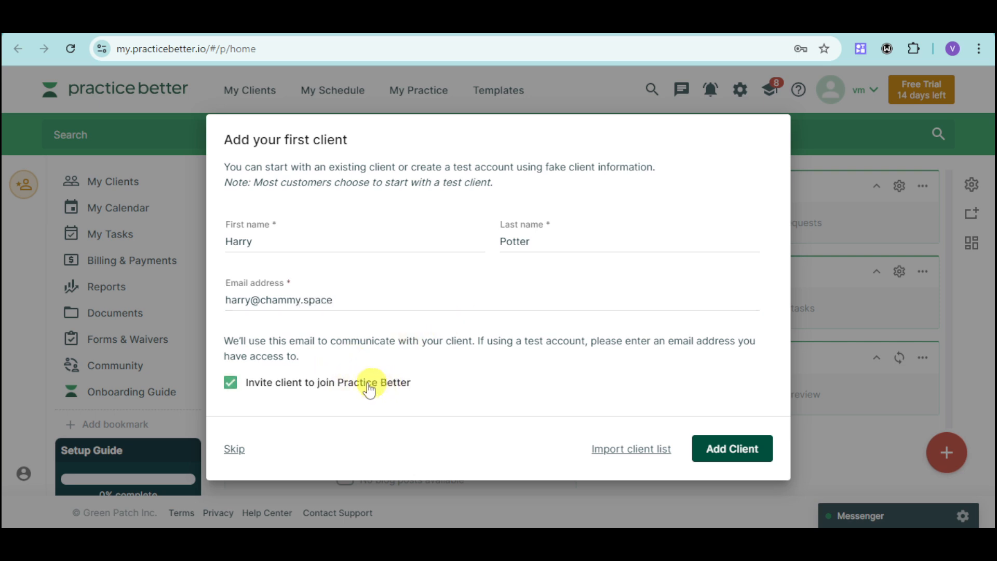
{"action": "left_click", "coordinate": [715, 447]}
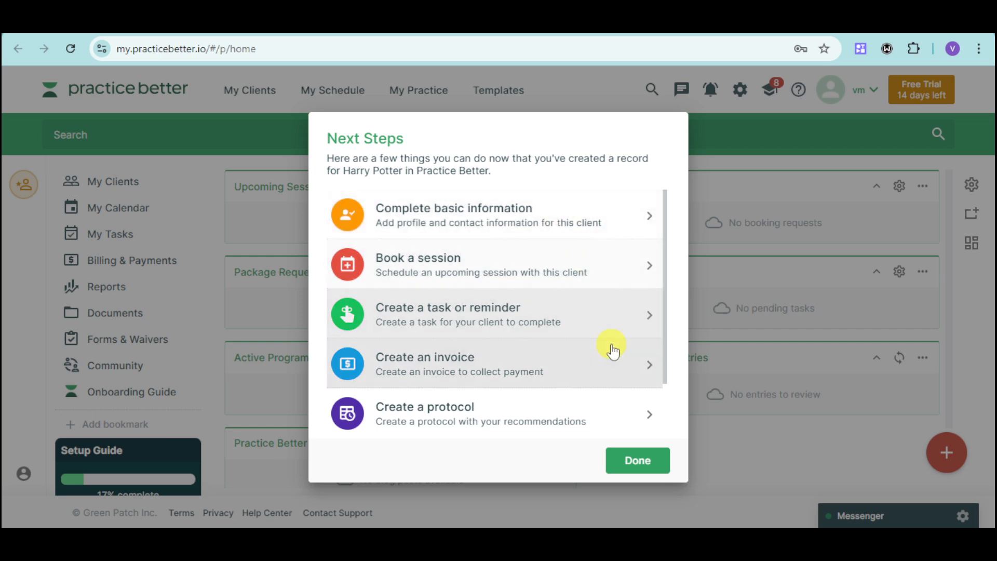
{"action": "scroll", "coordinate": [532, 363], "scroll_direction": "down", "scroll_amount": 2}
{"action": "scroll", "coordinate": [576, 347], "scroll_direction": "up", "scroll_amount": 2}
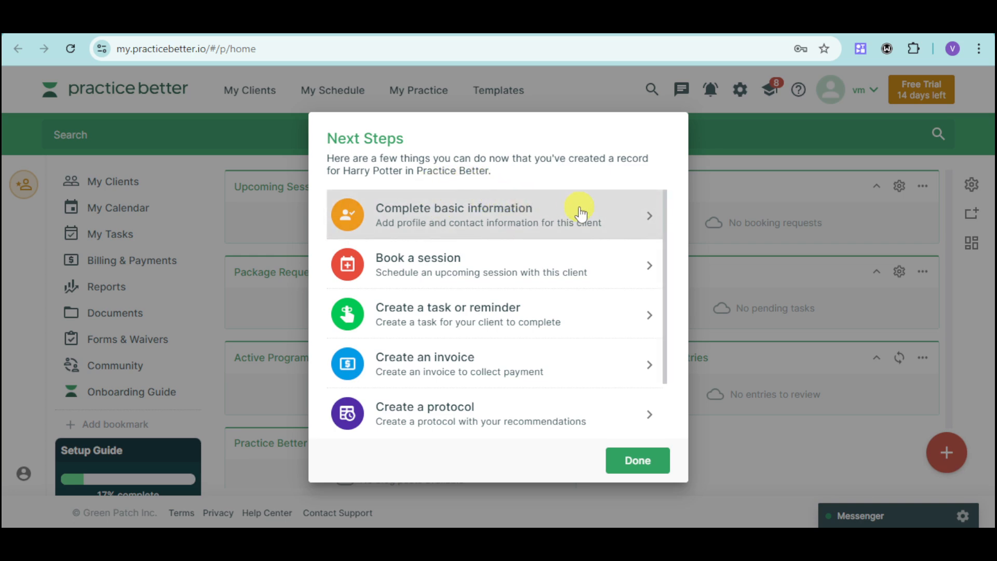
Step: Open the new client's Basic Information page and look through its personal and contact sections
{"action": "left_click", "coordinate": [627, 203]}
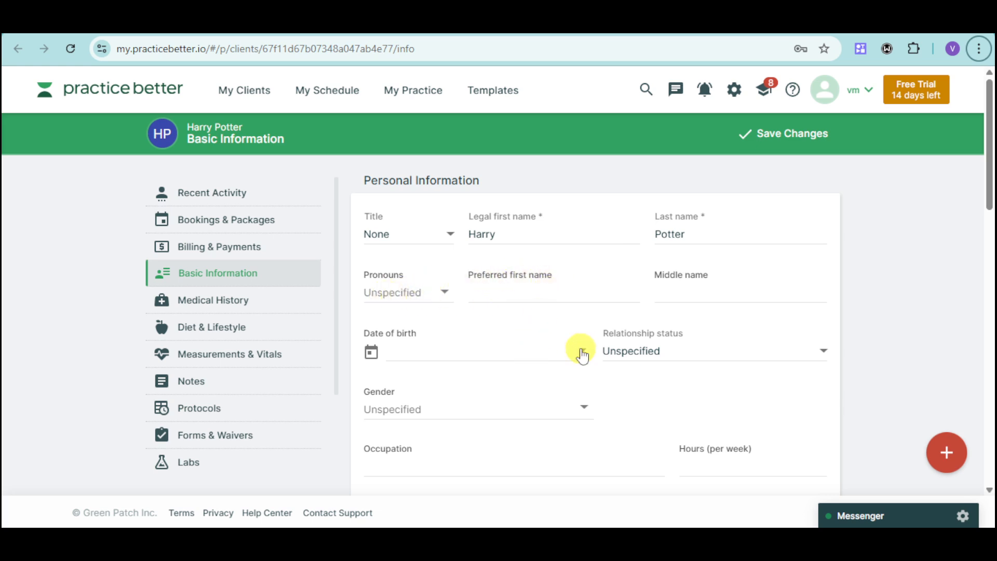
{"action": "scroll", "coordinate": [578, 350], "scroll_direction": "down", "scroll_amount": 3}
{"action": "scroll", "coordinate": [666, 405], "scroll_direction": "down", "scroll_amount": 2}
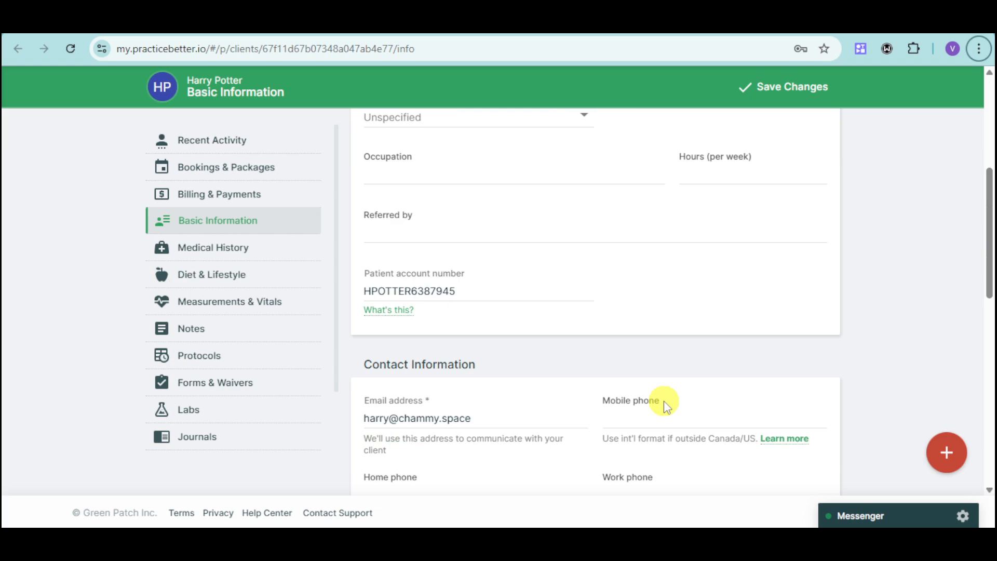
{"action": "scroll", "coordinate": [668, 345], "scroll_direction": "down", "scroll_amount": 5}
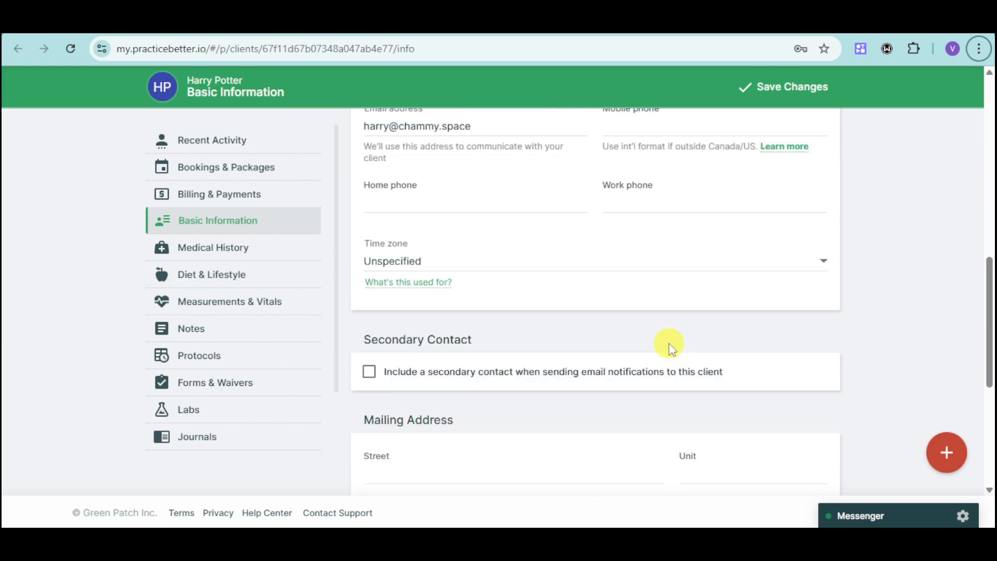
{"action": "scroll", "coordinate": [668, 345], "scroll_direction": "up", "scroll_amount": 8}
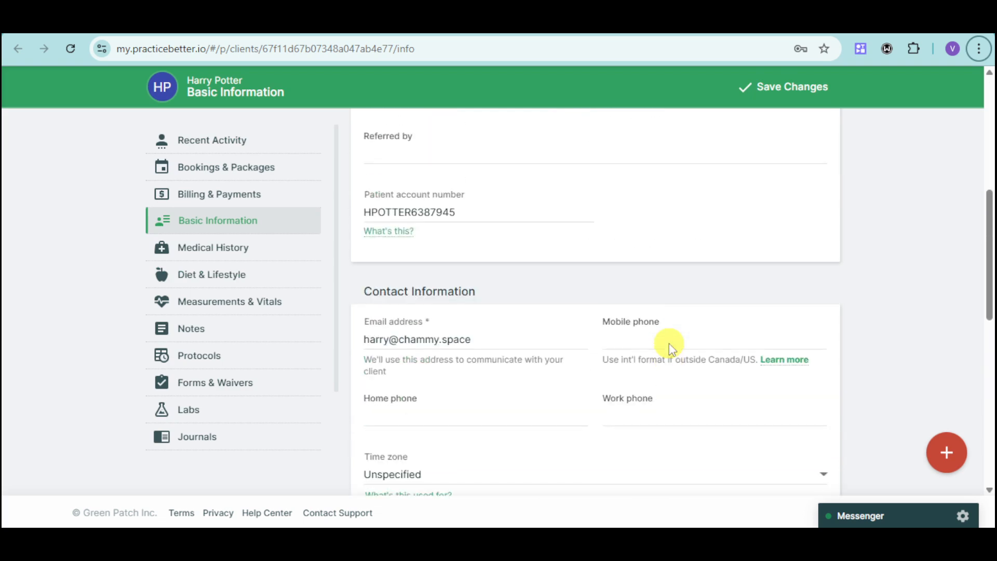
{"action": "left_click", "coordinate": [254, 140]}
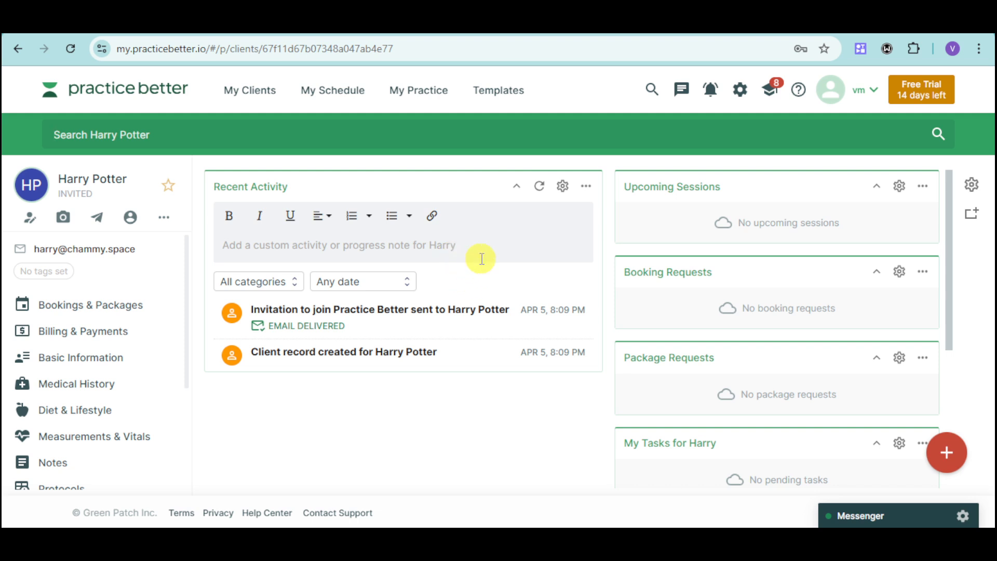
Step: From the client's Bookings & Packages, begin adding a new One-on-One service
{"action": "left_click", "coordinate": [120, 307]}
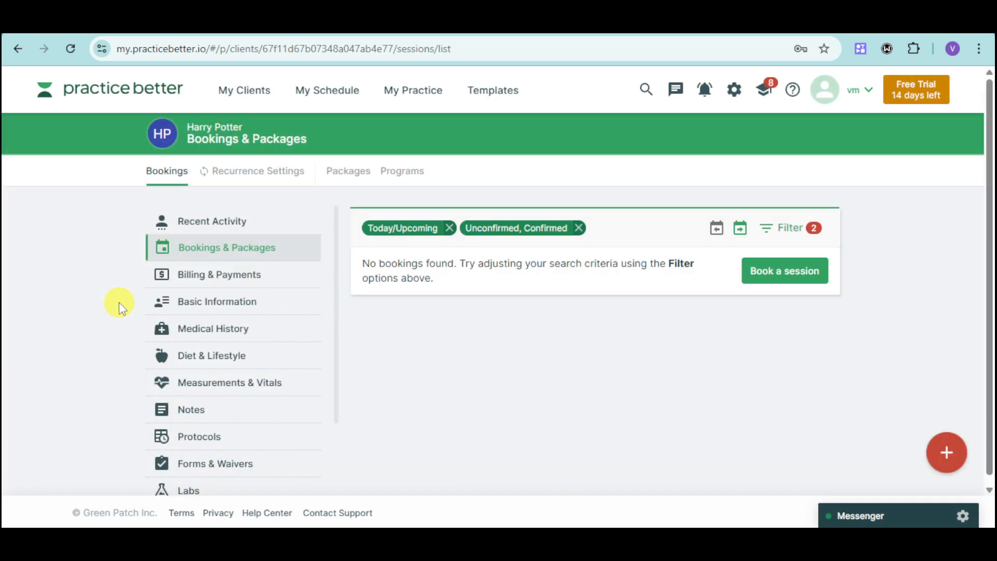
{"action": "left_click", "coordinate": [795, 280]}
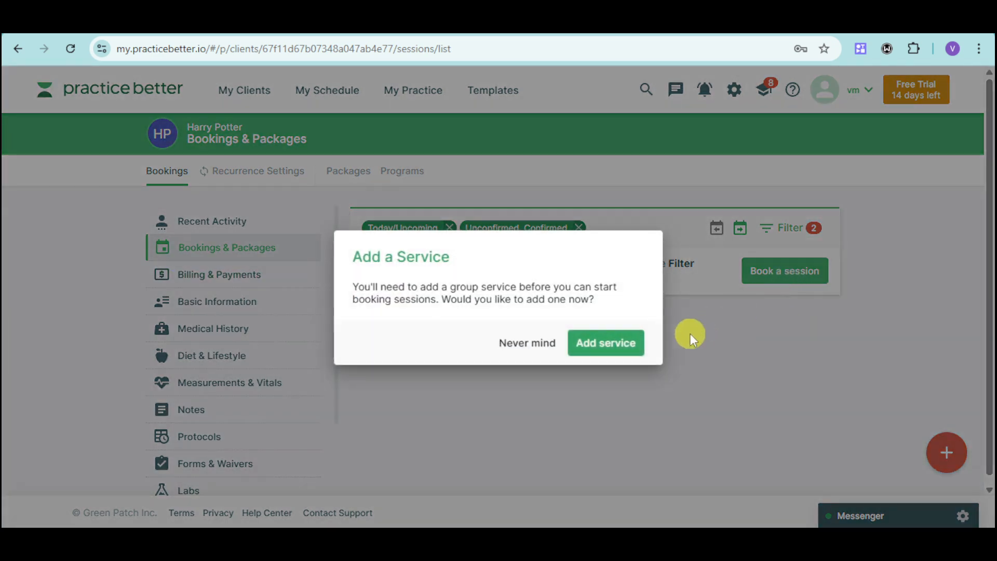
{"action": "left_click", "coordinate": [616, 343]}
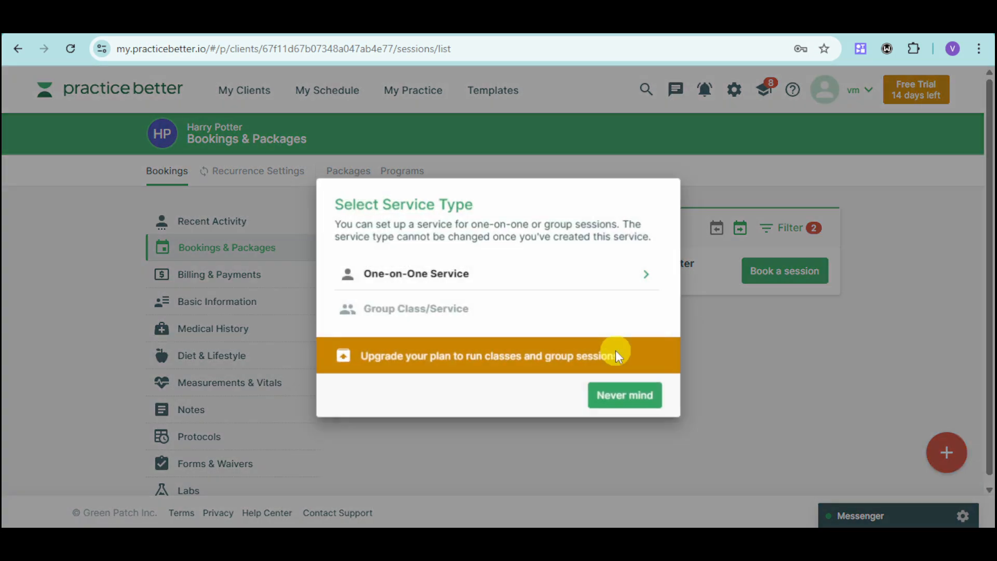
{"action": "left_click", "coordinate": [493, 270]}
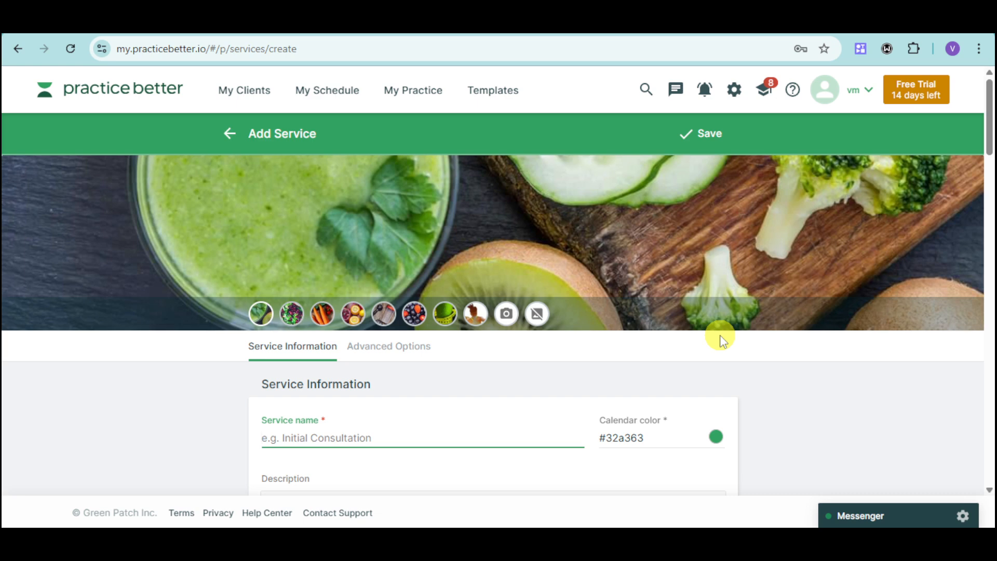
Step: Name the service 'Mental Talk', set a 60-minute duration, and keep Fixed fee pricing
{"action": "type", "text": "Mental Talk"}
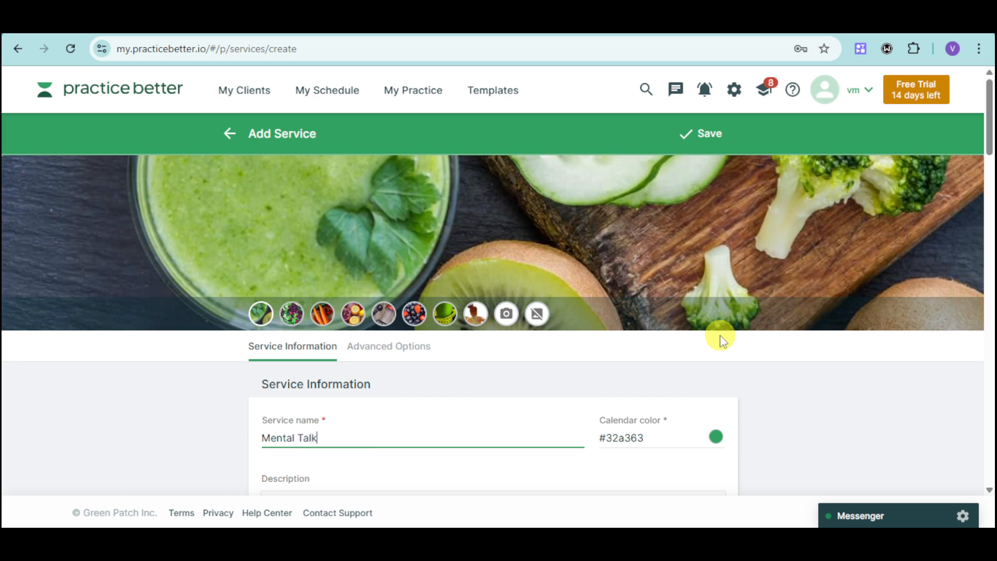
{"action": "scroll", "coordinate": [468, 405], "scroll_direction": "down", "scroll_amount": 5}
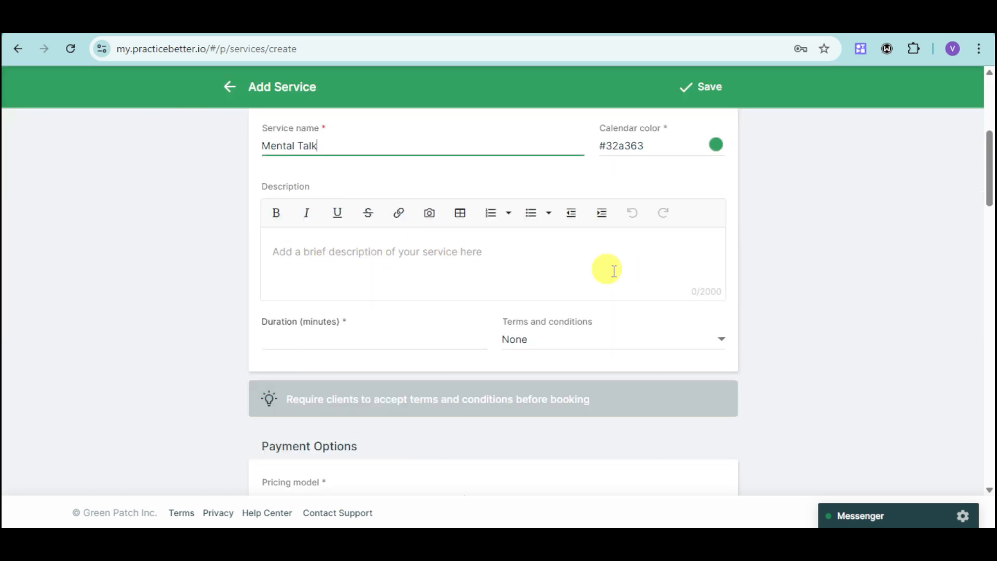
{"action": "left_click", "coordinate": [398, 340]}
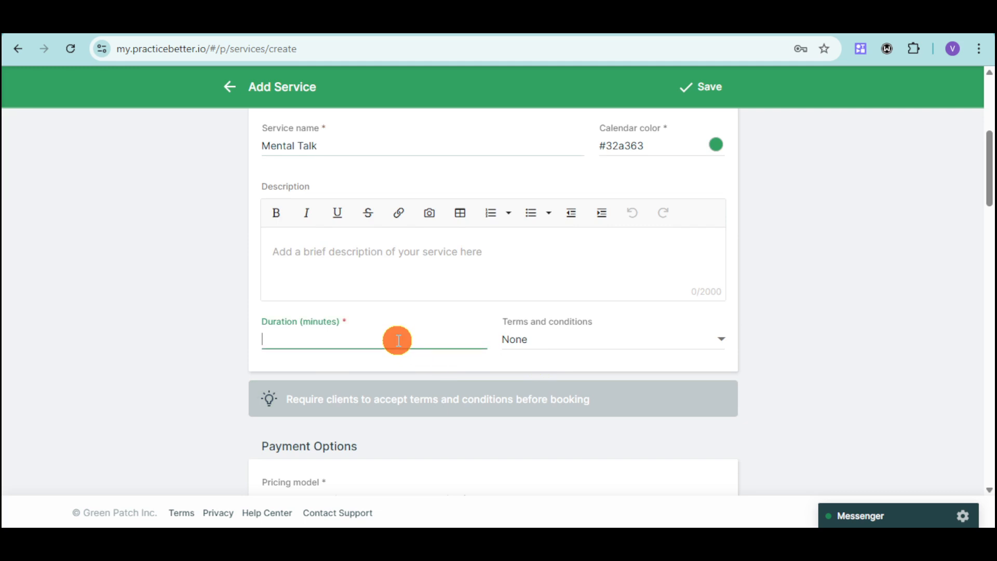
{"action": "type", "text": "60"}
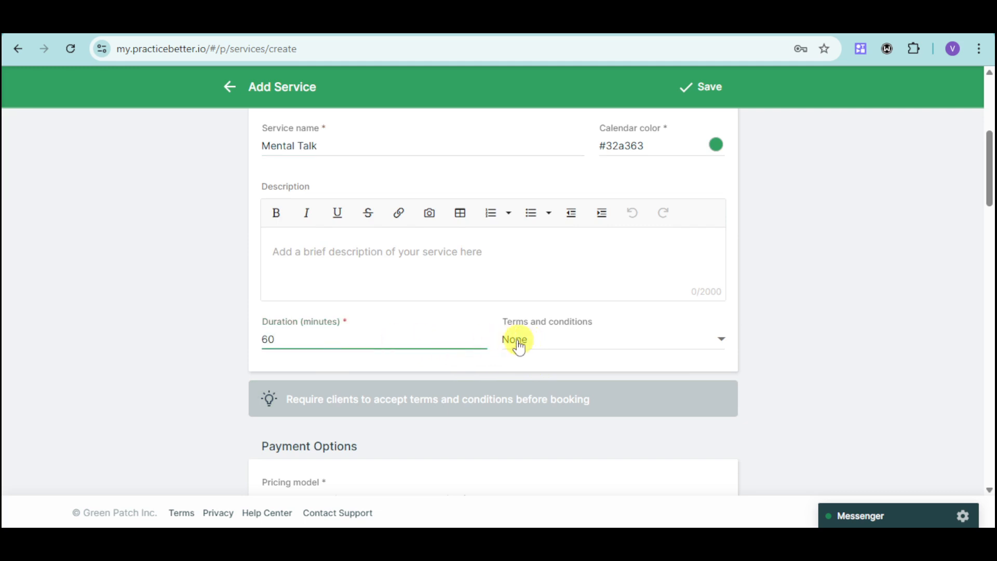
{"action": "scroll", "coordinate": [690, 327], "scroll_direction": "down", "scroll_amount": 2}
{"action": "scroll", "coordinate": [690, 328], "scroll_direction": "up", "scroll_amount": 2}
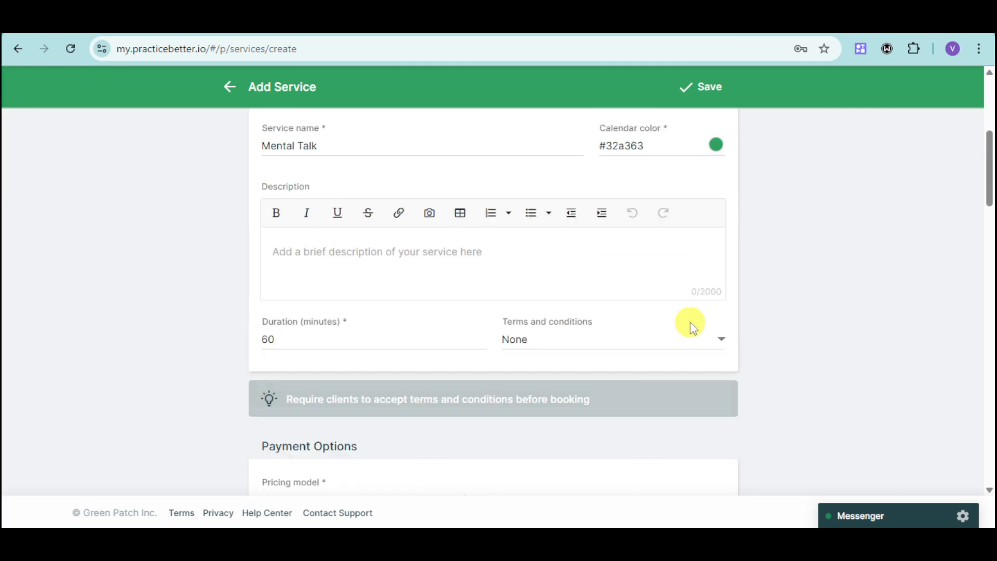
{"action": "scroll", "coordinate": [690, 328], "scroll_direction": "down", "scroll_amount": 4}
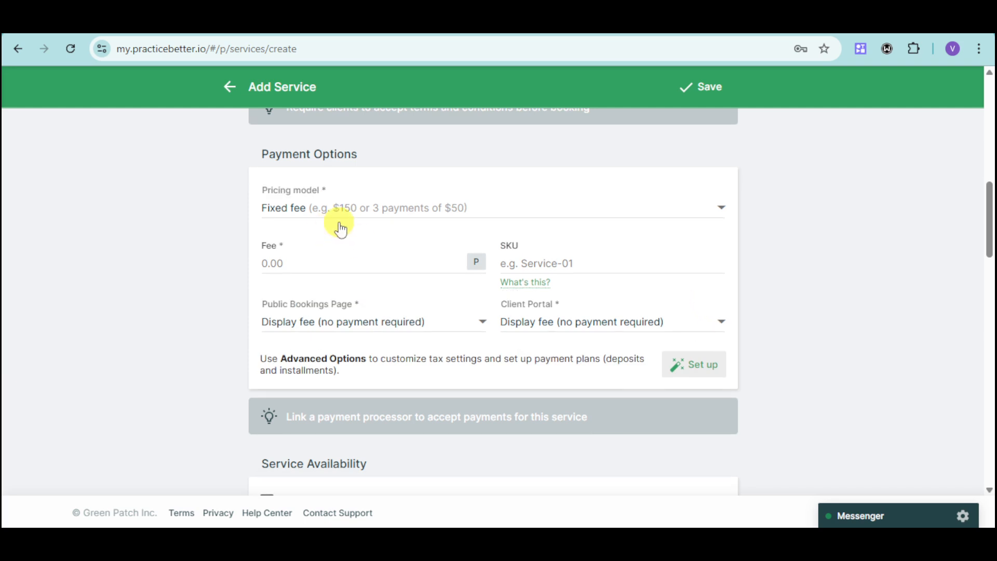
{"action": "left_click", "coordinate": [379, 207]}
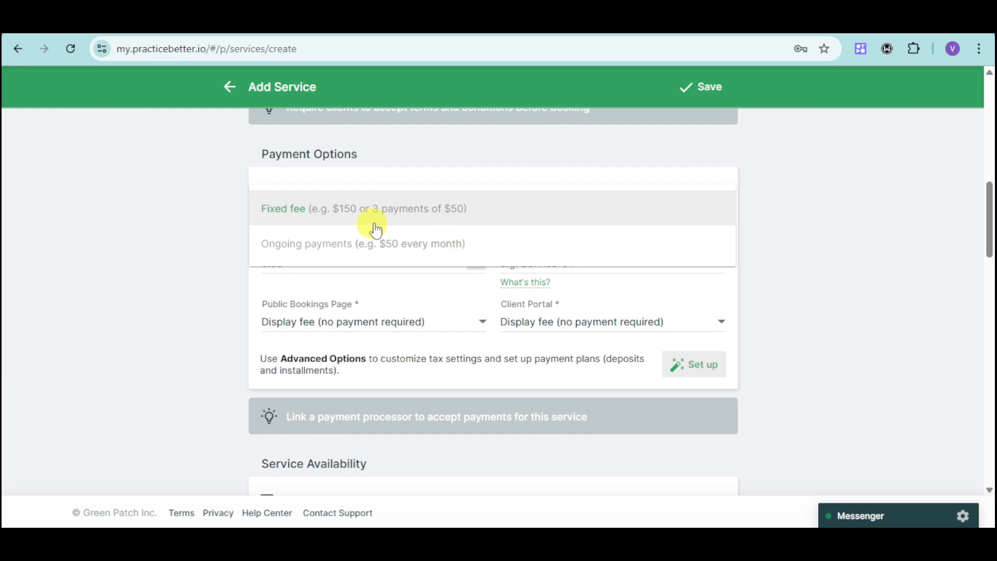
{"action": "left_click", "coordinate": [213, 239]}
{"action": "left_click", "coordinate": [337, 263]}
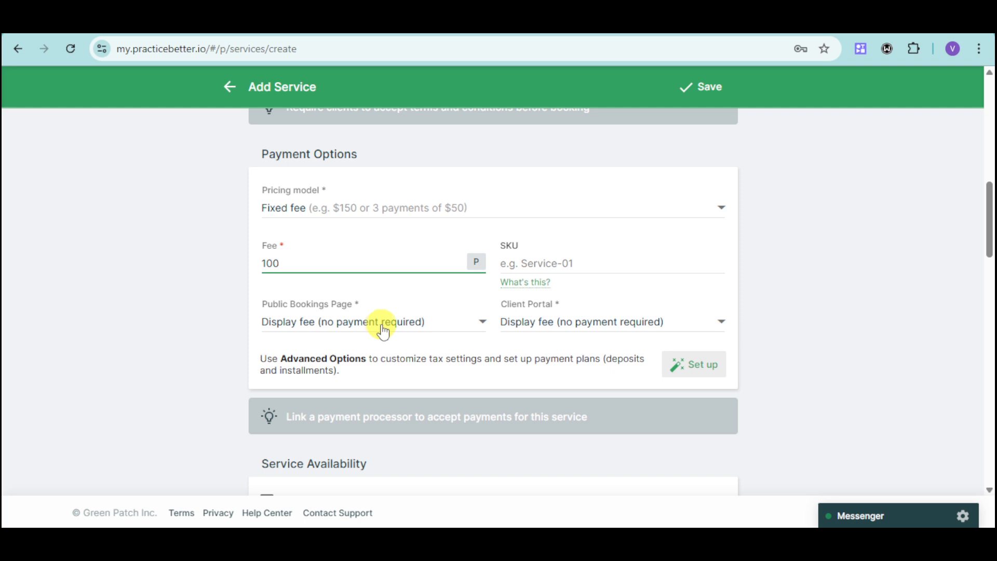
Step: Offer the service in person, by phone and by video chat, with In-person as default
{"action": "scroll", "coordinate": [621, 331], "scroll_direction": "down", "scroll_amount": 4}
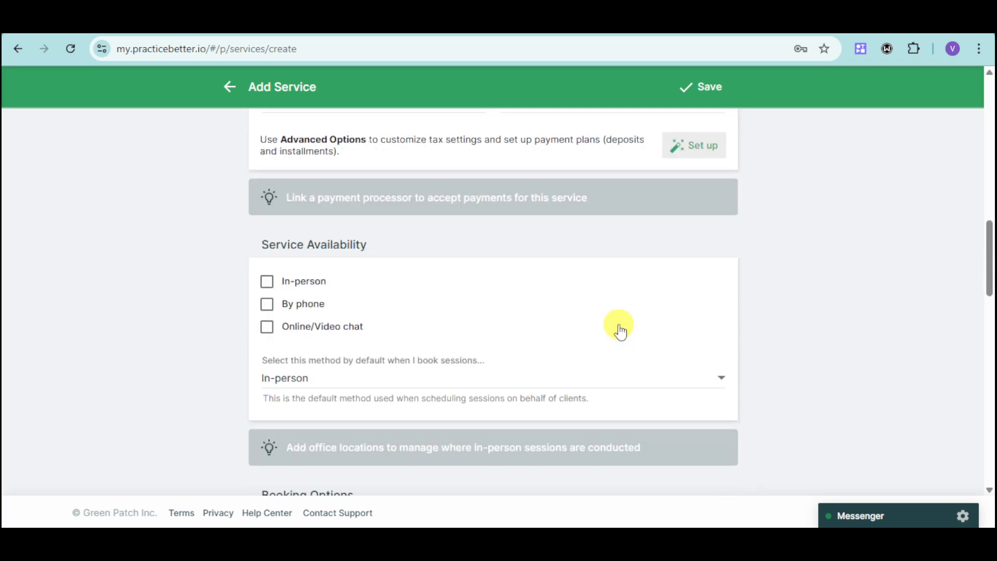
{"action": "left_click", "coordinate": [309, 281]}
{"action": "left_click", "coordinate": [309, 308]}
{"action": "left_click", "coordinate": [312, 328]}
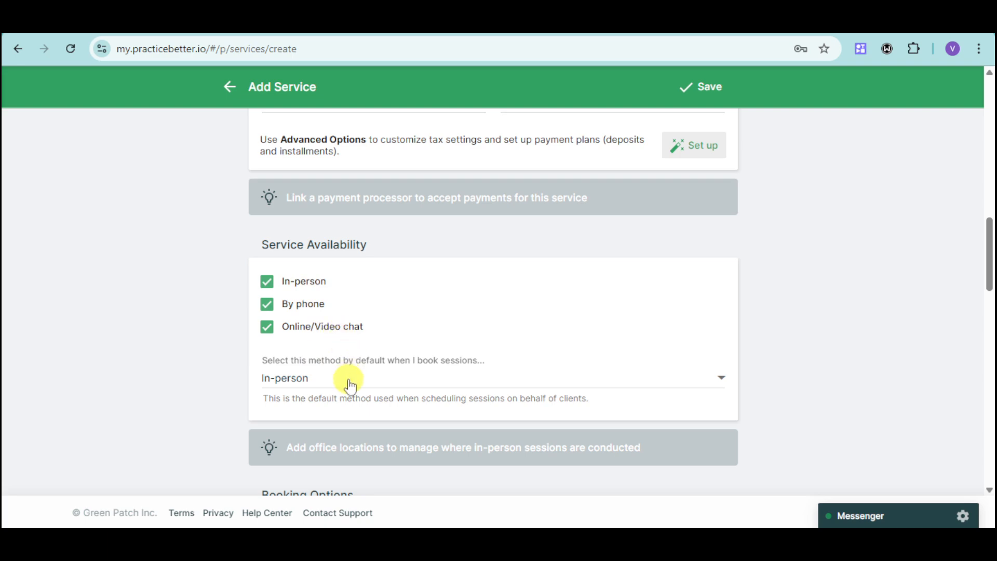
{"action": "scroll", "coordinate": [364, 377], "scroll_direction": "down", "scroll_amount": 3}
{"action": "left_click", "coordinate": [346, 224]}
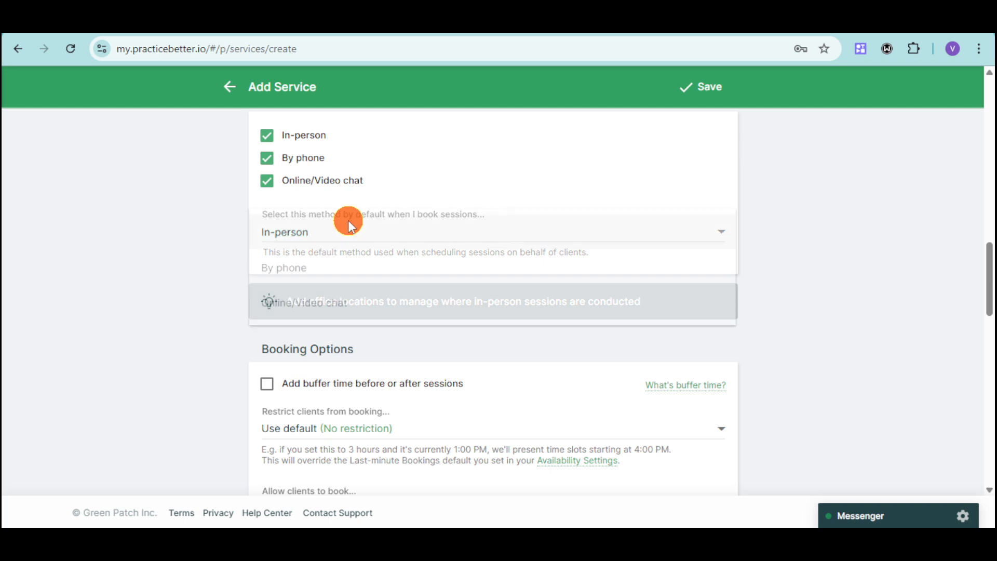
{"action": "left_click", "coordinate": [746, 220]}
Step: Leave buffer time switched off and save the Mental Talk service
{"action": "left_click", "coordinate": [386, 383]}
{"action": "scroll", "coordinate": [556, 372], "scroll_direction": "down", "scroll_amount": 4}
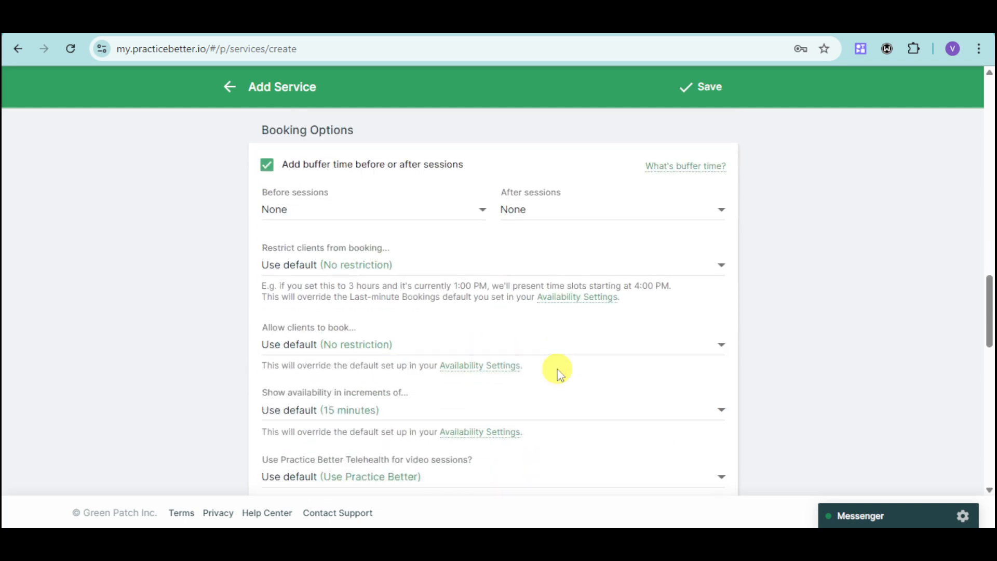
{"action": "left_click", "coordinate": [358, 162]}
{"action": "scroll", "coordinate": [451, 382], "scroll_direction": "down", "scroll_amount": 4}
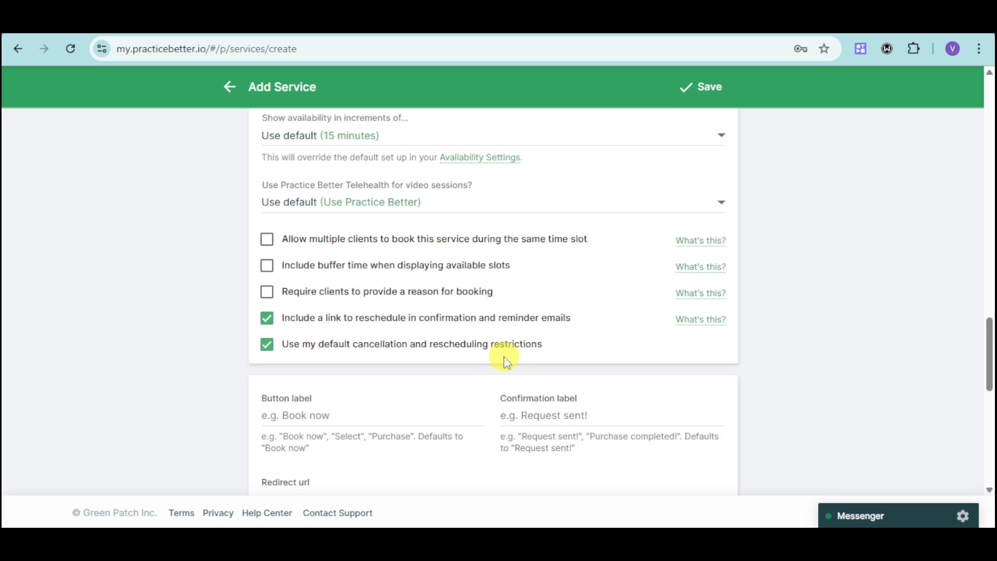
{"action": "scroll", "coordinate": [507, 360], "scroll_direction": "down", "scroll_amount": 7}
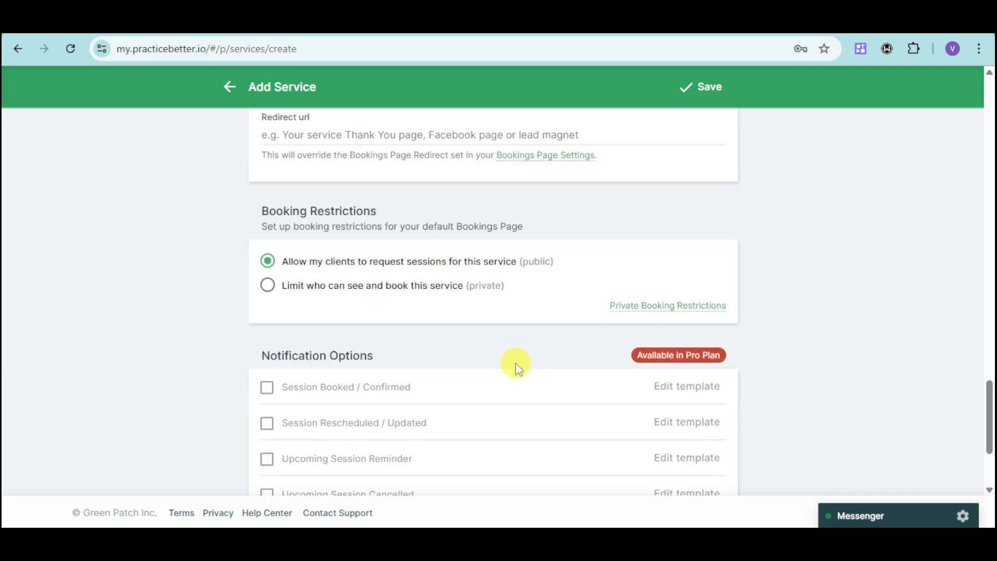
{"action": "scroll", "coordinate": [476, 291], "scroll_direction": "down", "scroll_amount": 3}
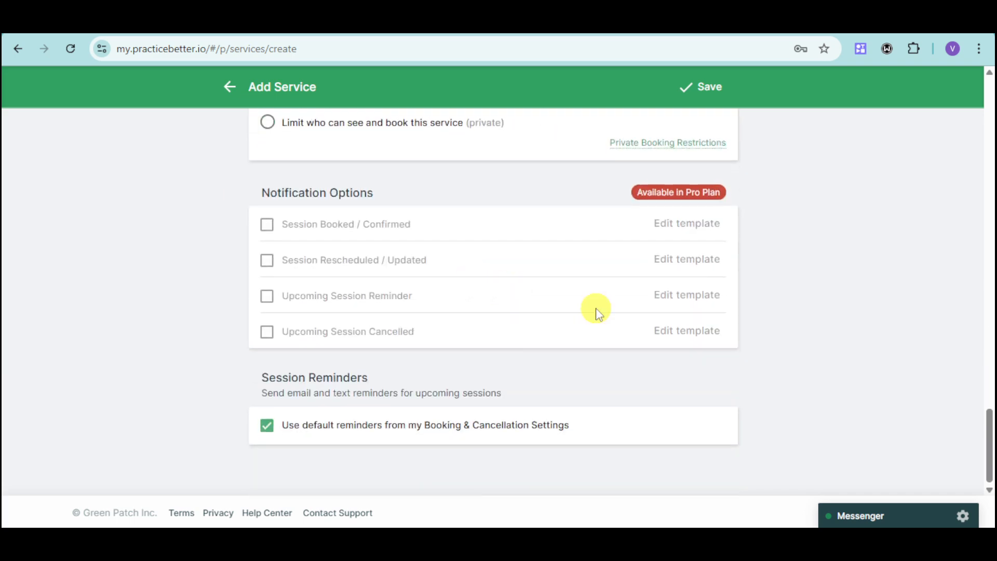
{"action": "left_click", "coordinate": [716, 89]}
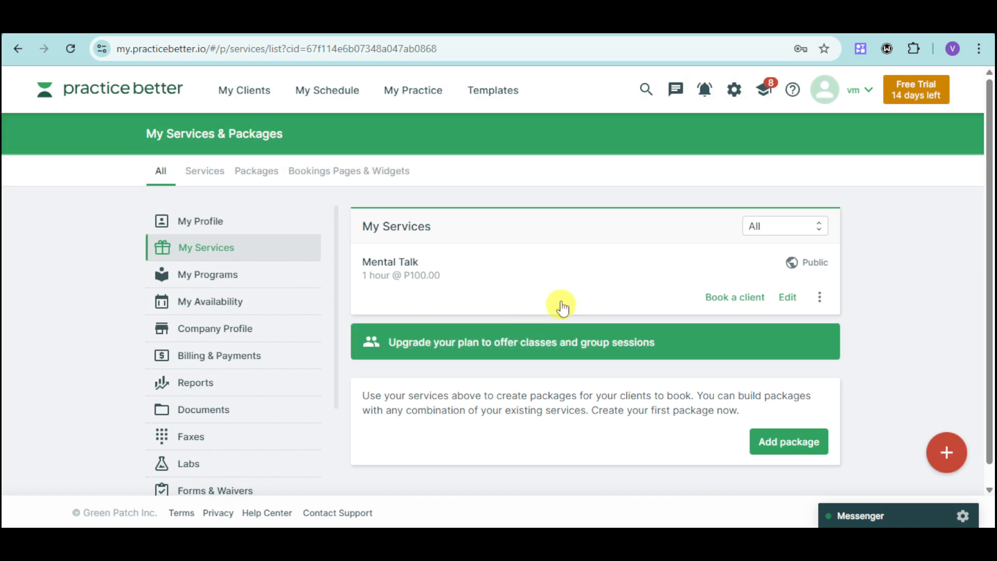
Step: Book a client into Mental Talk, selecting the new client
{"action": "left_click", "coordinate": [741, 298]}
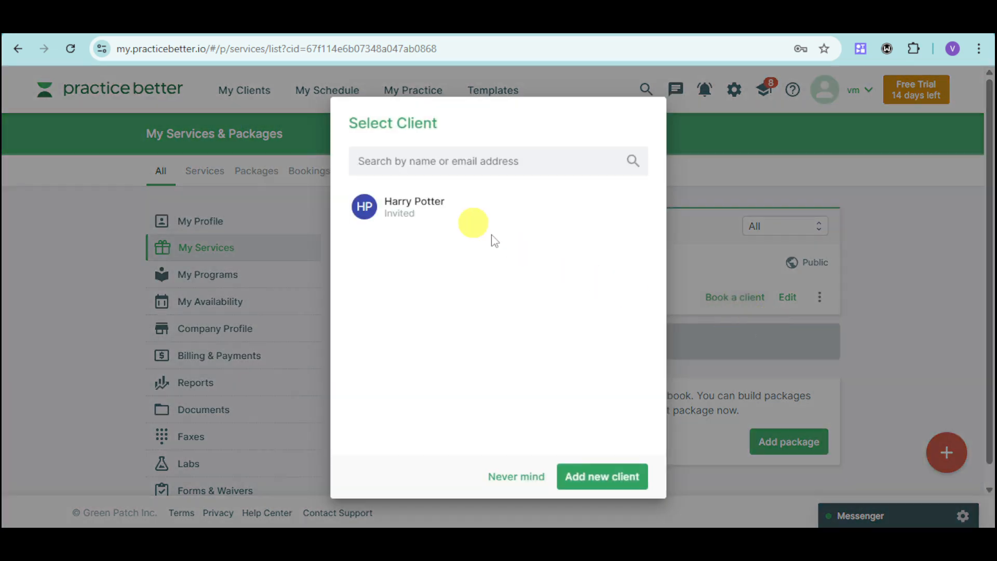
{"action": "left_click", "coordinate": [451, 207]}
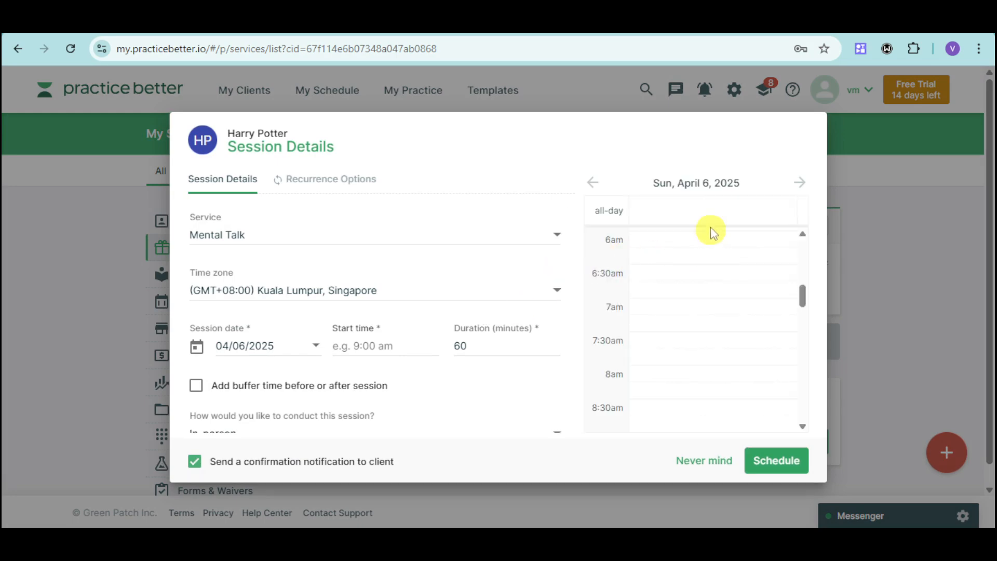
Step: Move the calendar to April 6, 2025, start Mental Talk at 10:00 am for 180 minutes, and schedule
{"action": "left_click", "coordinate": [800, 182]}
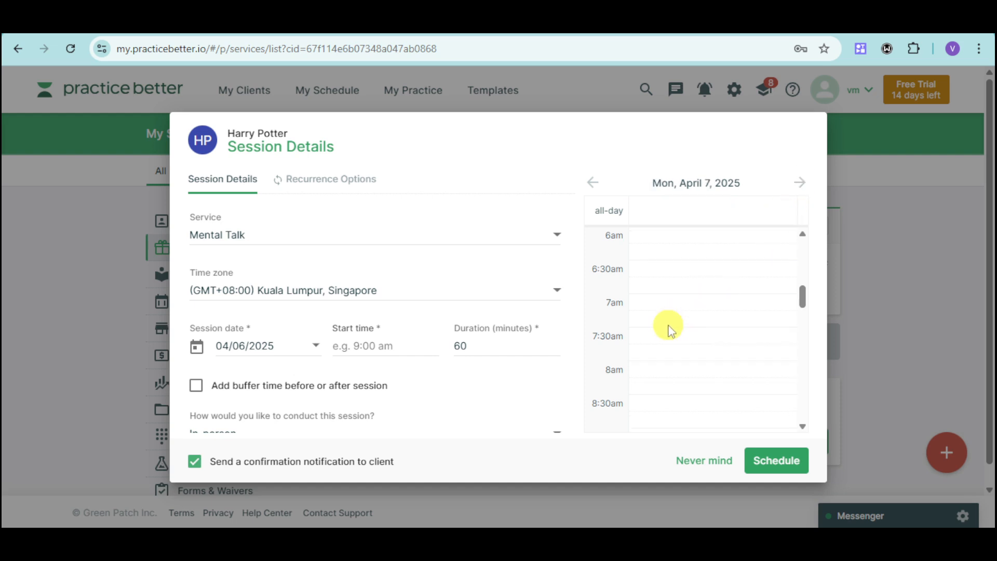
{"action": "scroll", "coordinate": [669, 378], "scroll_direction": "down", "scroll_amount": 3}
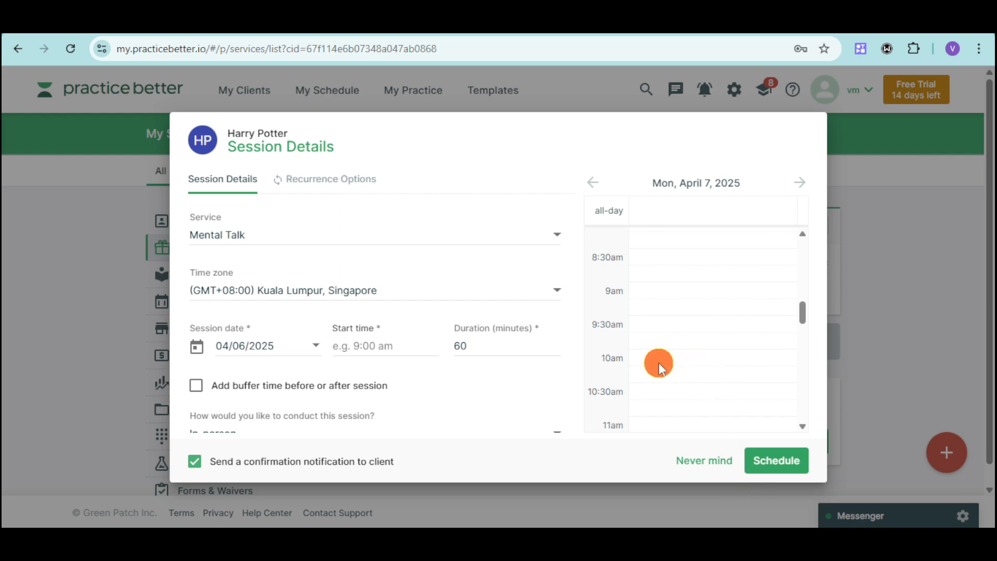
{"action": "left_click", "coordinate": [400, 344]}
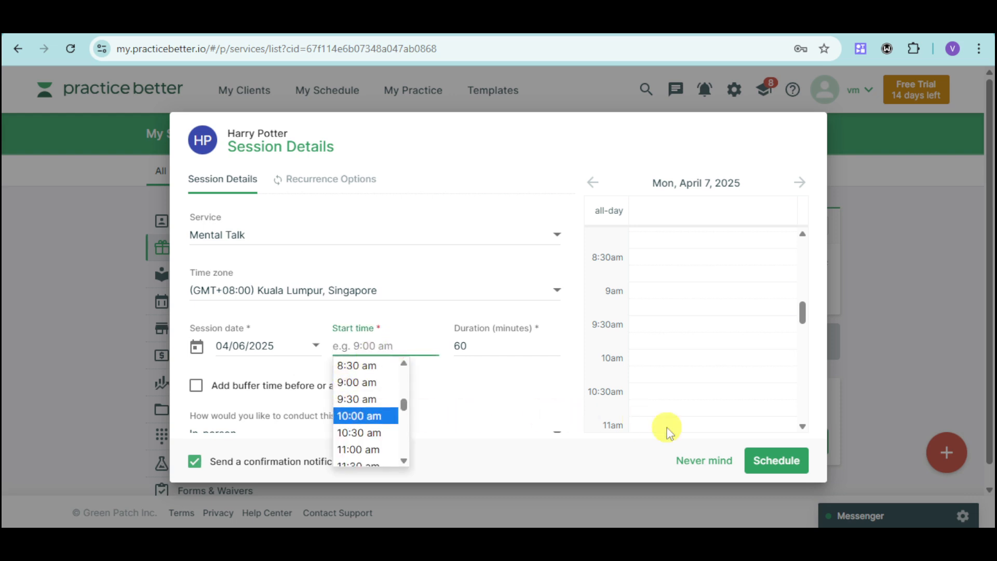
{"action": "left_click", "coordinate": [492, 348]}
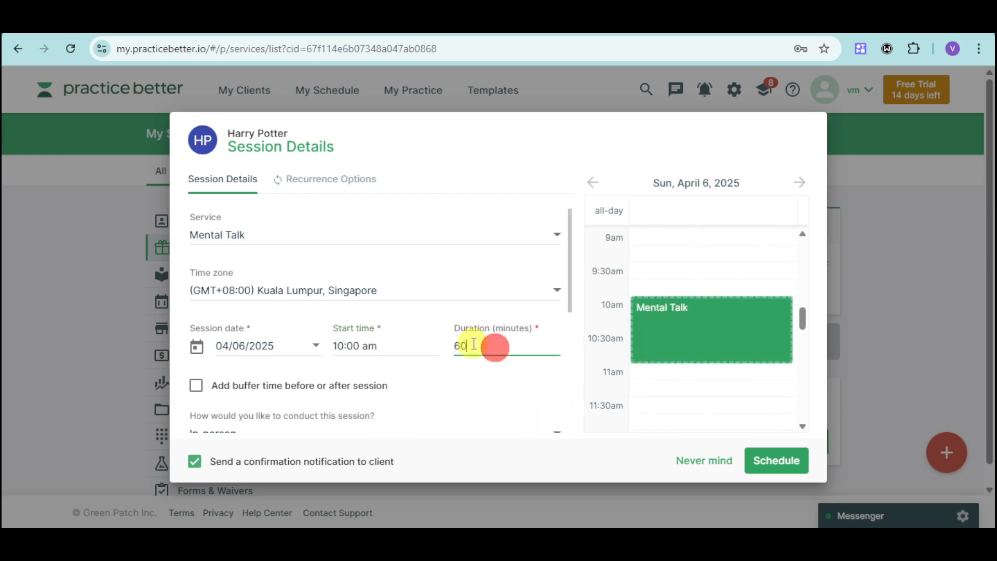
{"action": "double_click", "coordinate": [493, 348]}
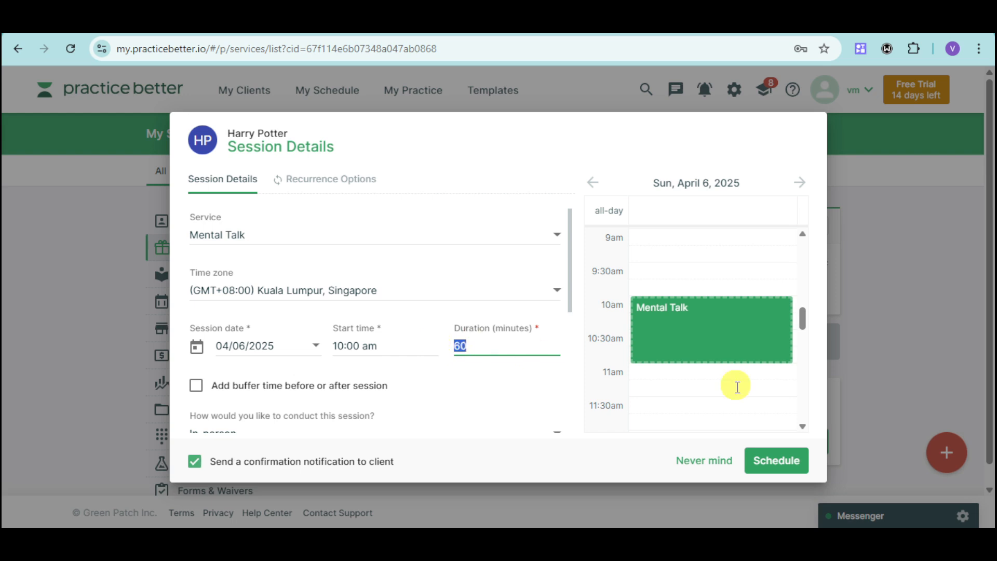
{"action": "type", "text": "180"}
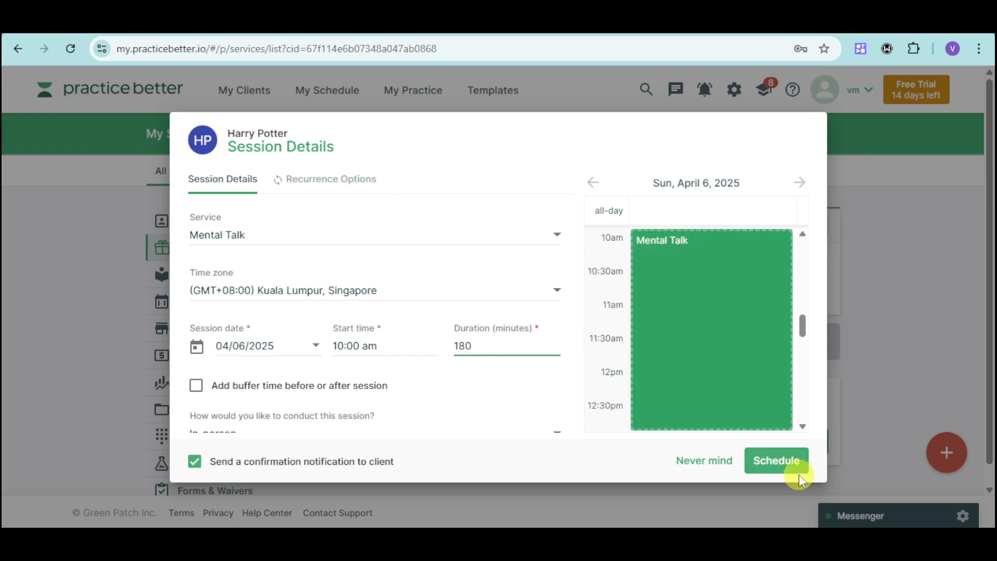
{"action": "left_click", "coordinate": [798, 474]}
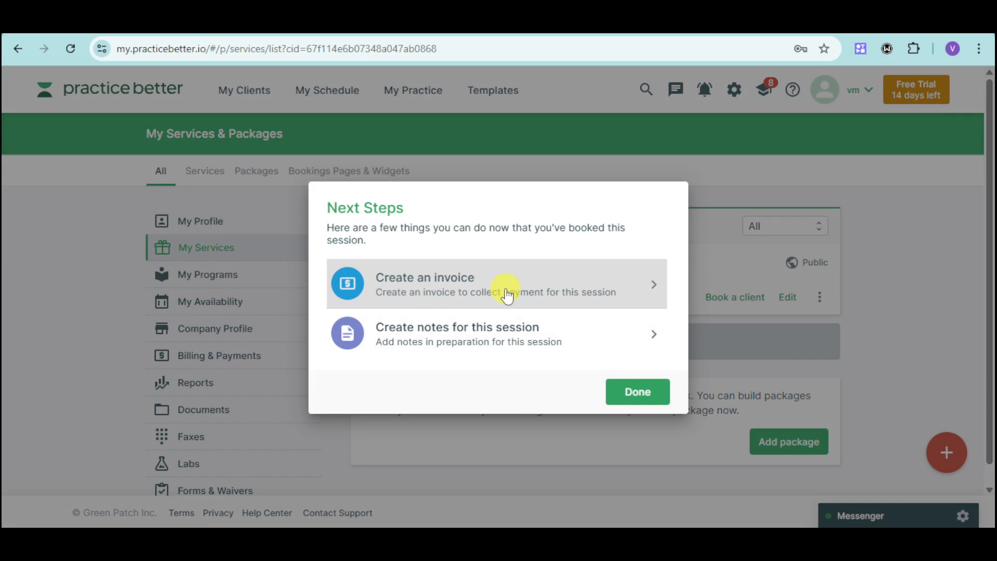
Step: Create an invoice for the booked Mental Talk session
{"action": "left_click", "coordinate": [500, 281]}
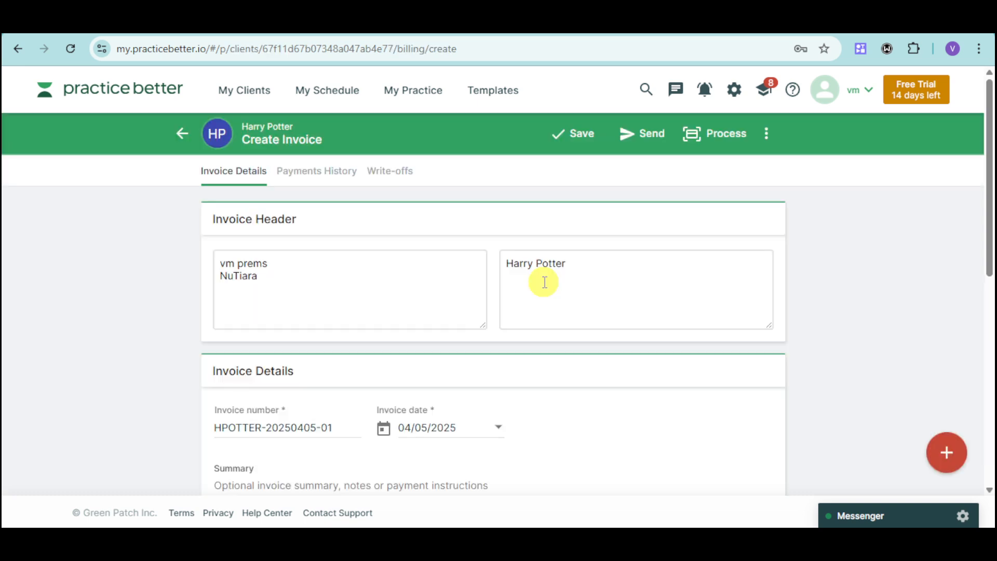
{"action": "scroll", "coordinate": [438, 310], "scroll_direction": "down", "scroll_amount": 1}
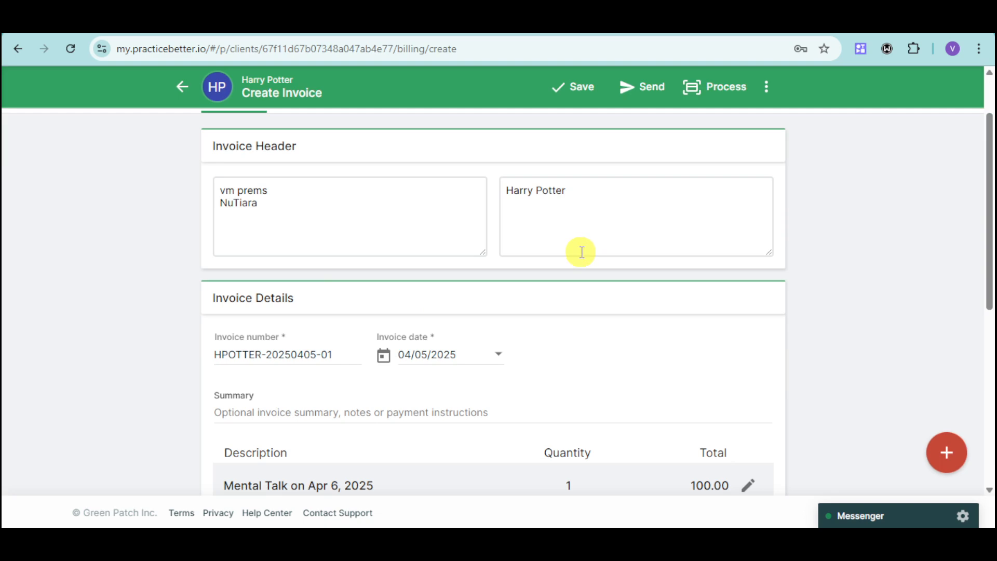
{"action": "scroll", "coordinate": [320, 328], "scroll_direction": "down", "scroll_amount": 1}
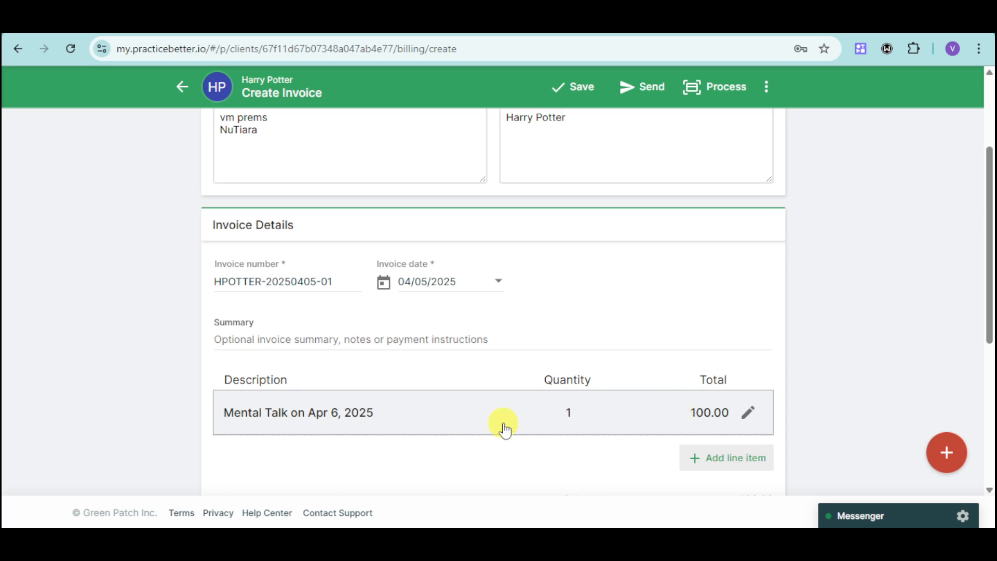
{"action": "scroll", "coordinate": [670, 416], "scroll_direction": "down", "scroll_amount": 3}
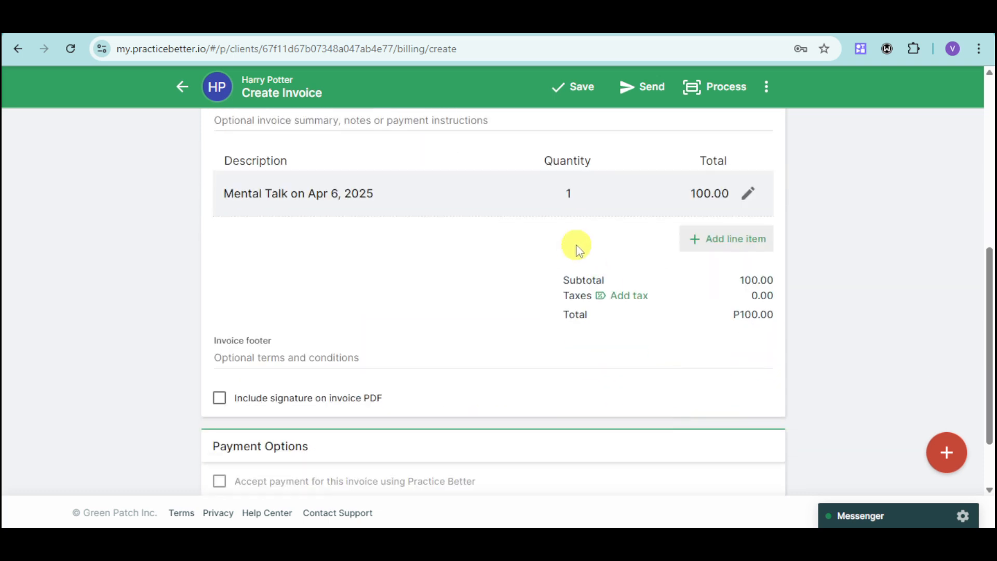
Step: Change the Mental Talk line item quantity from 1 to 3, bringing the total to 300.00
{"action": "left_click", "coordinate": [751, 196]}
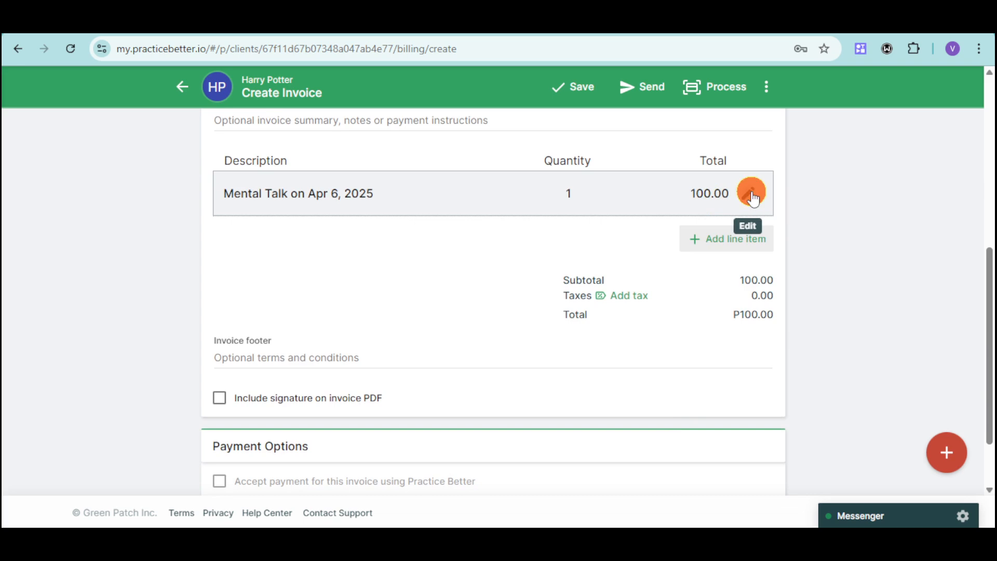
{"action": "left_click", "coordinate": [613, 218]}
{"action": "double_click", "coordinate": [564, 217]}
{"action": "type", "text": "3"}
{"action": "left_click", "coordinate": [736, 266]}
{"action": "scroll", "coordinate": [647, 292], "scroll_direction": "down", "scroll_amount": 2}
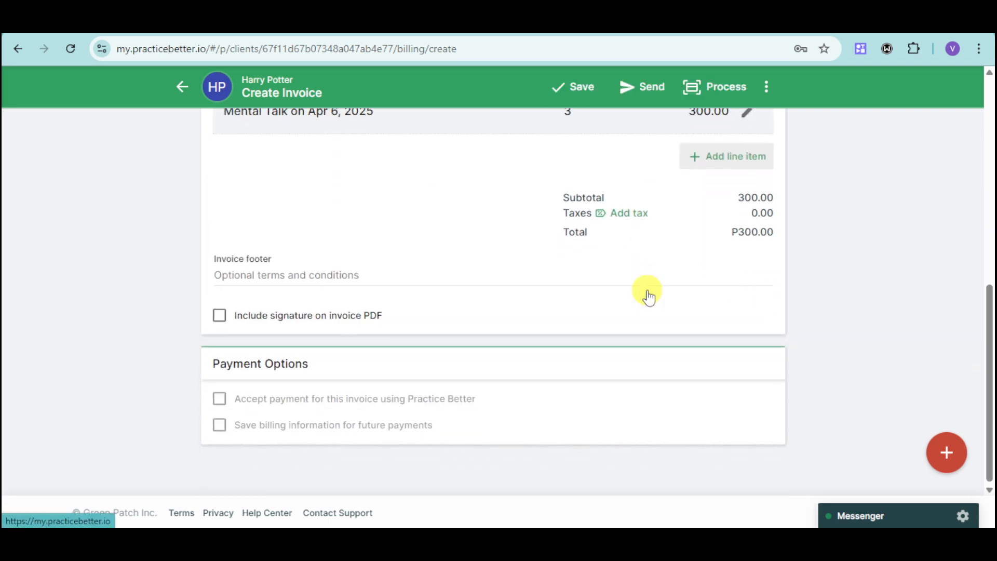
{"action": "left_click", "coordinate": [372, 405]}
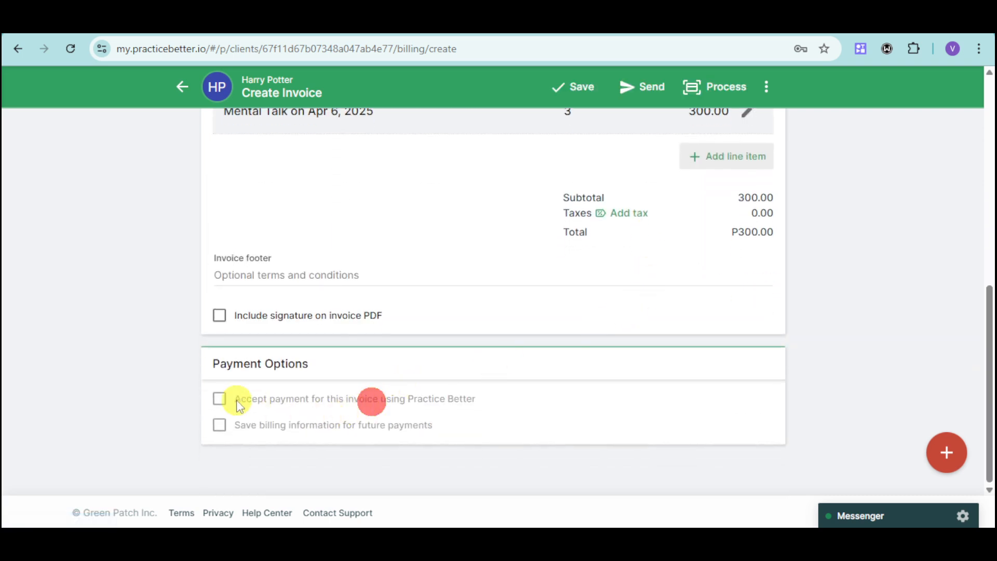
{"action": "left_click", "coordinate": [220, 400]}
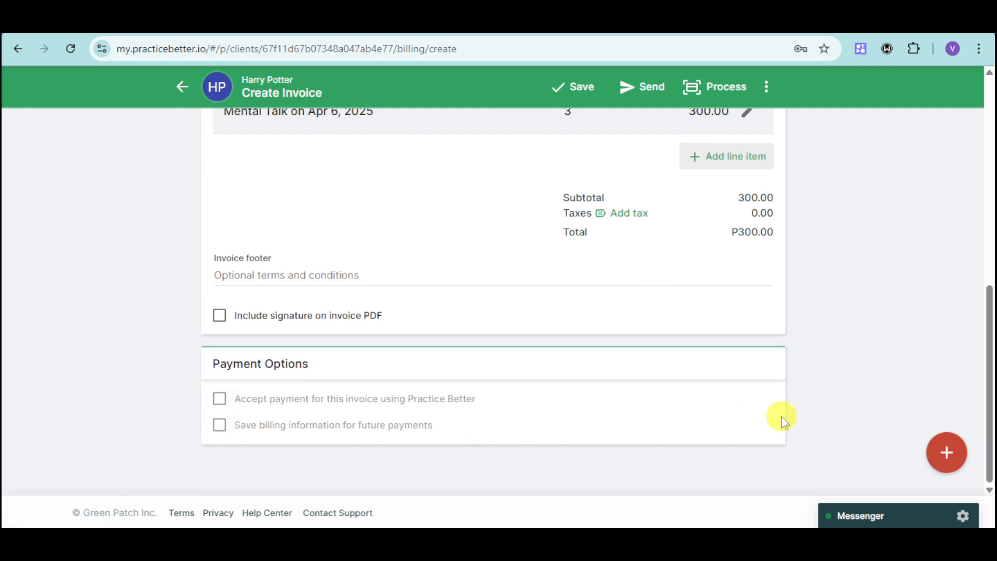
{"action": "scroll", "coordinate": [784, 416], "scroll_direction": "up", "scroll_amount": 8}
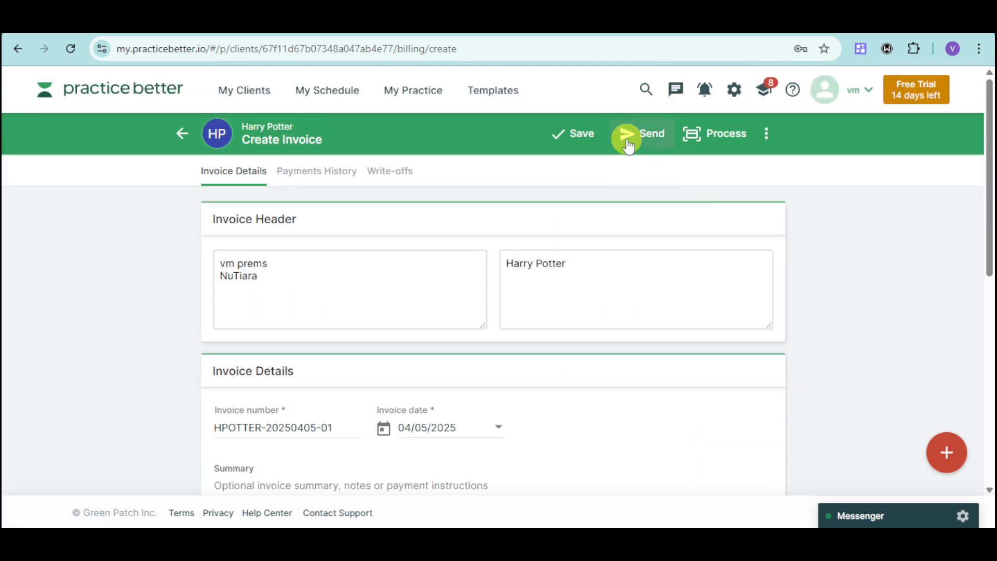
Step: Send and confirm the P300.00 invoice, then view the client's Medical History page
{"action": "left_click", "coordinate": [630, 138]}
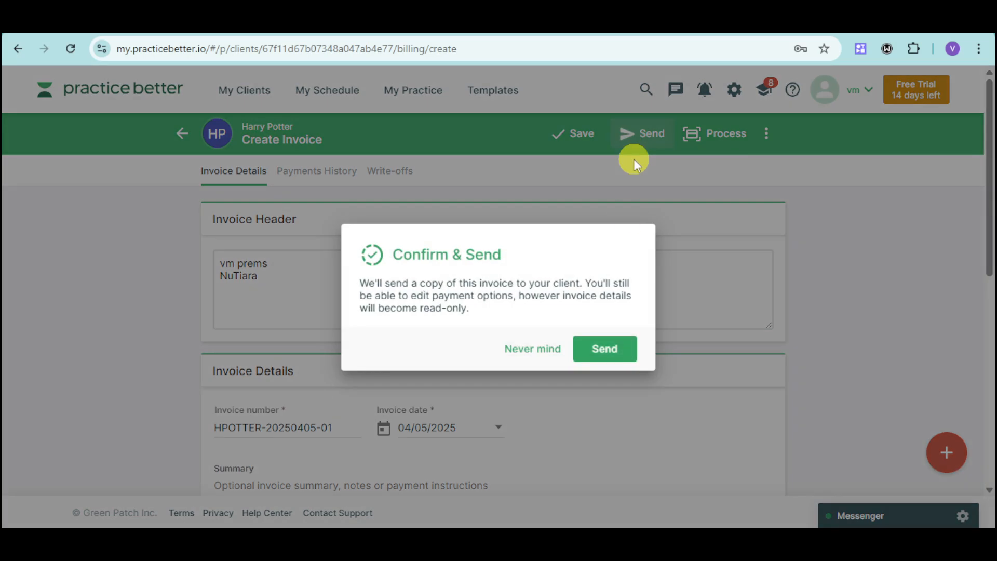
{"action": "left_click", "coordinate": [605, 349]}
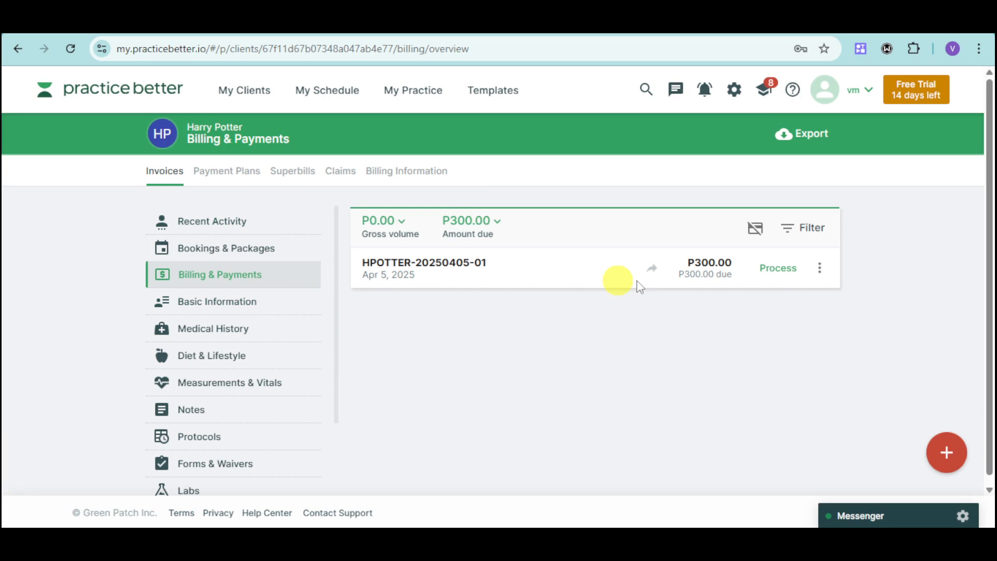
{"action": "left_click", "coordinate": [213, 331]}
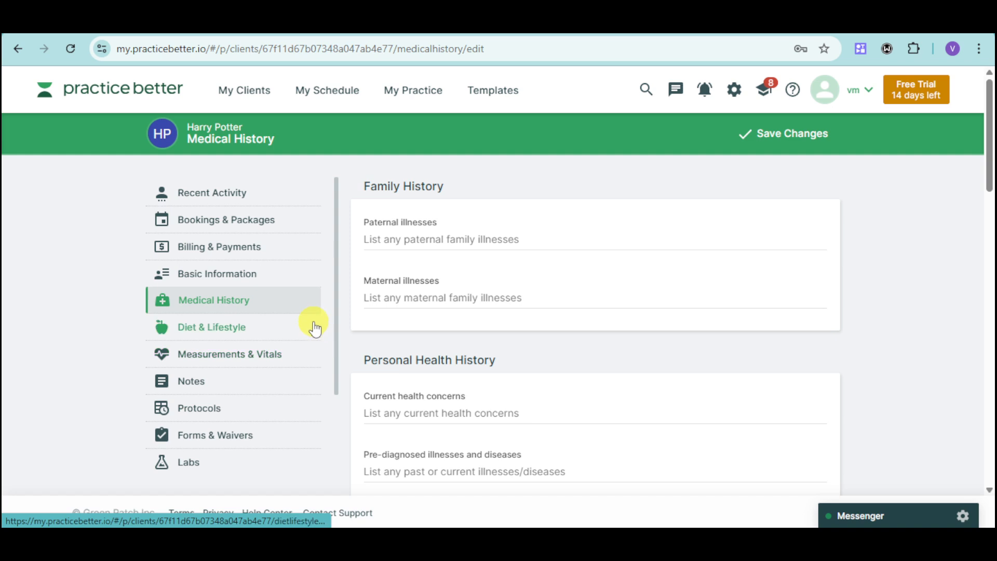
Step: Go to the My Programs & Courses page through the My Practice menu
{"action": "left_click", "coordinate": [318, 98]}
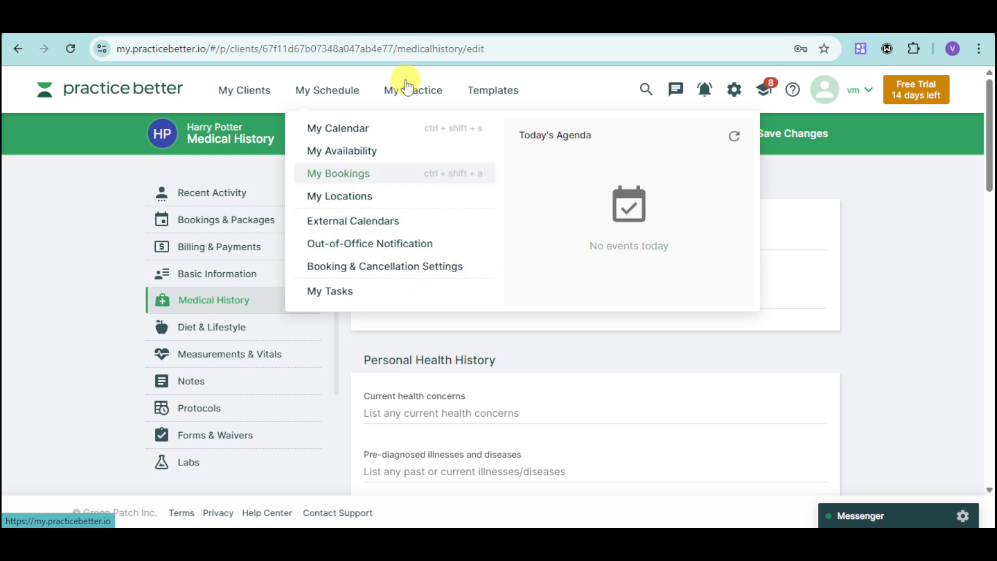
{"action": "mouse_move", "coordinate": [409, 89]}
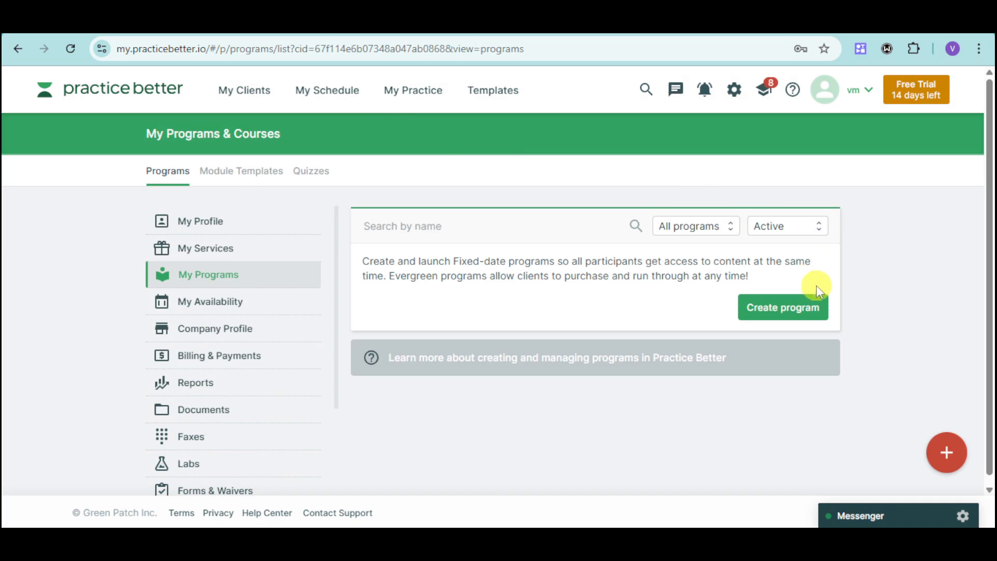
Step: Look over the Create program types without creating one, then go to My Clients
{"action": "left_click", "coordinate": [803, 308]}
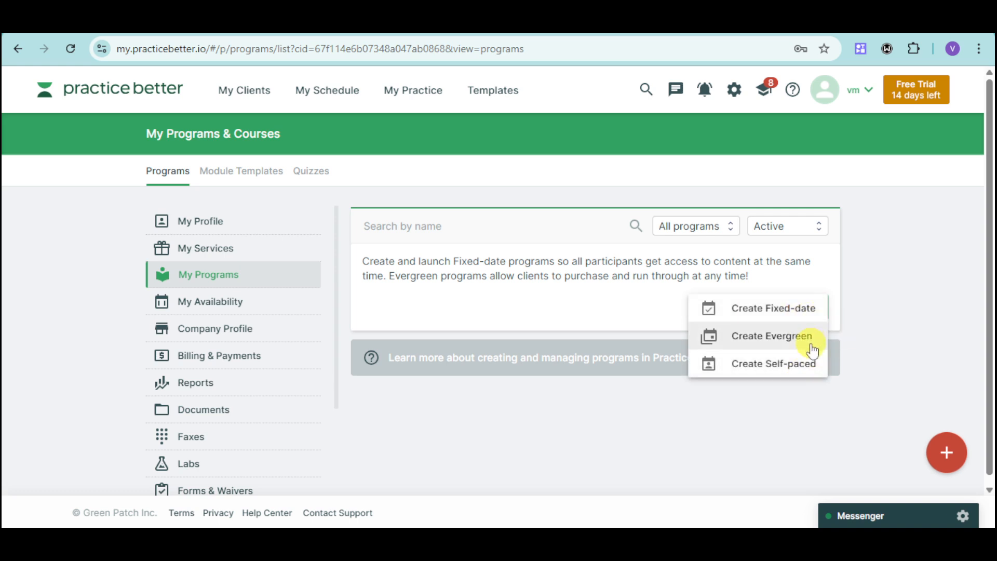
{"action": "left_click", "coordinate": [870, 378]}
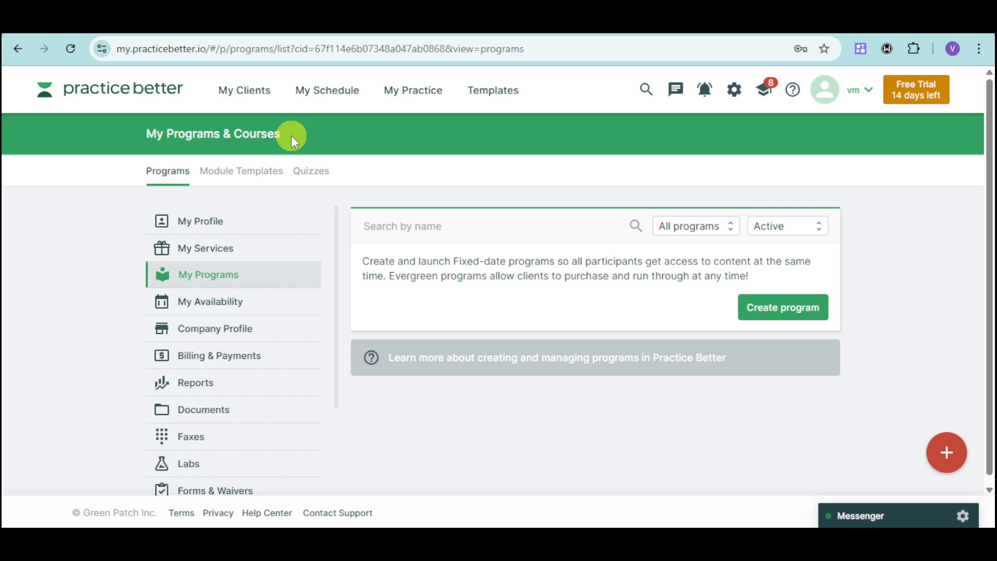
{"action": "left_click", "coordinate": [259, 90]}
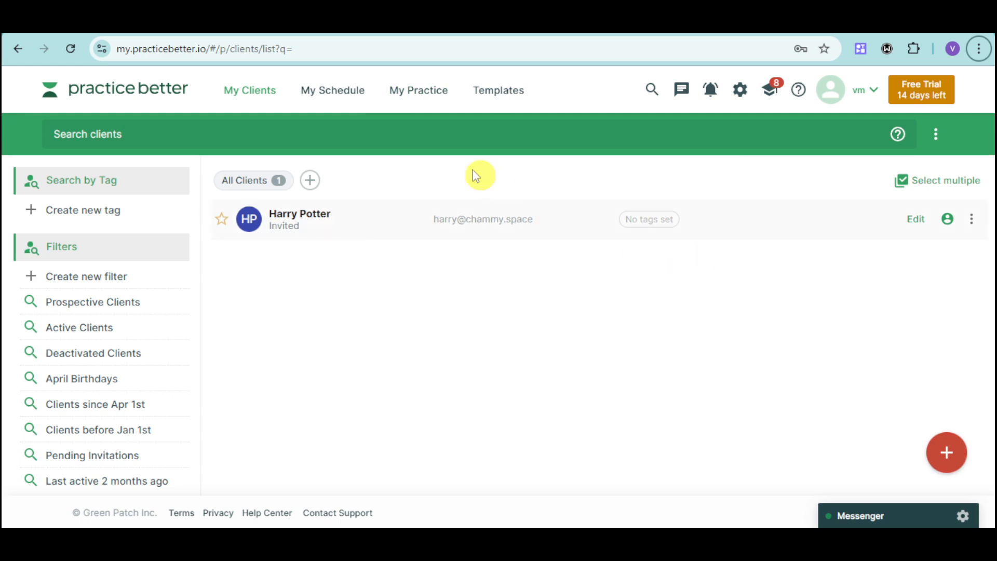
Step: Leave My Clients for the practicebetter.io homepage tab with Ctrl+Tab
{"action": "left_click", "coordinate": [334, 93]}
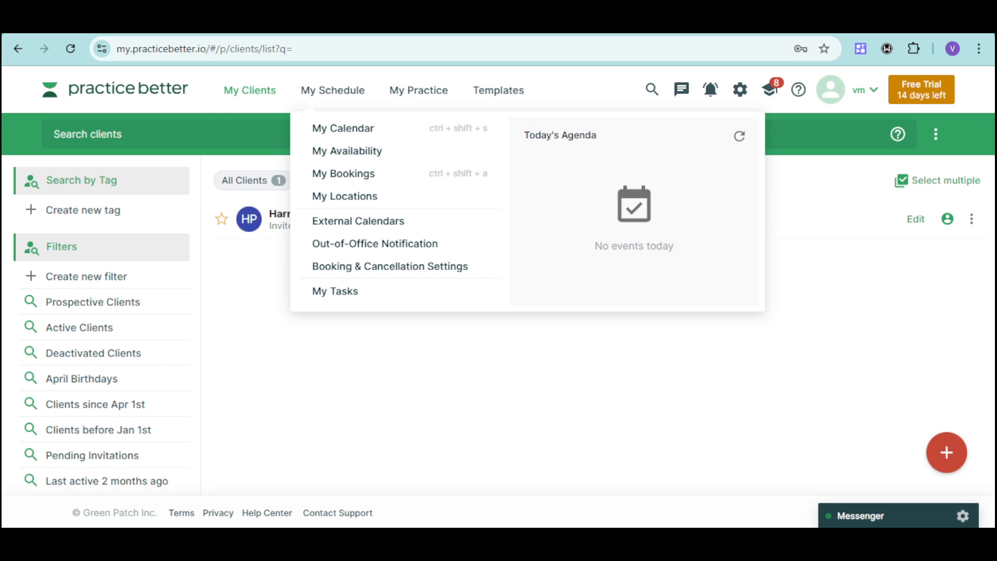
{"action": "key", "text": "ctrl+Tab"}
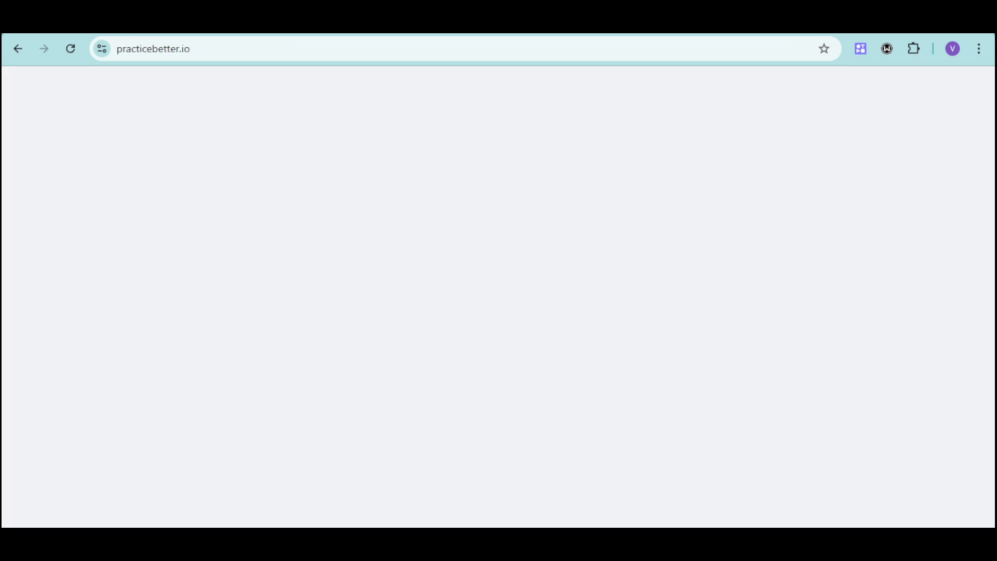